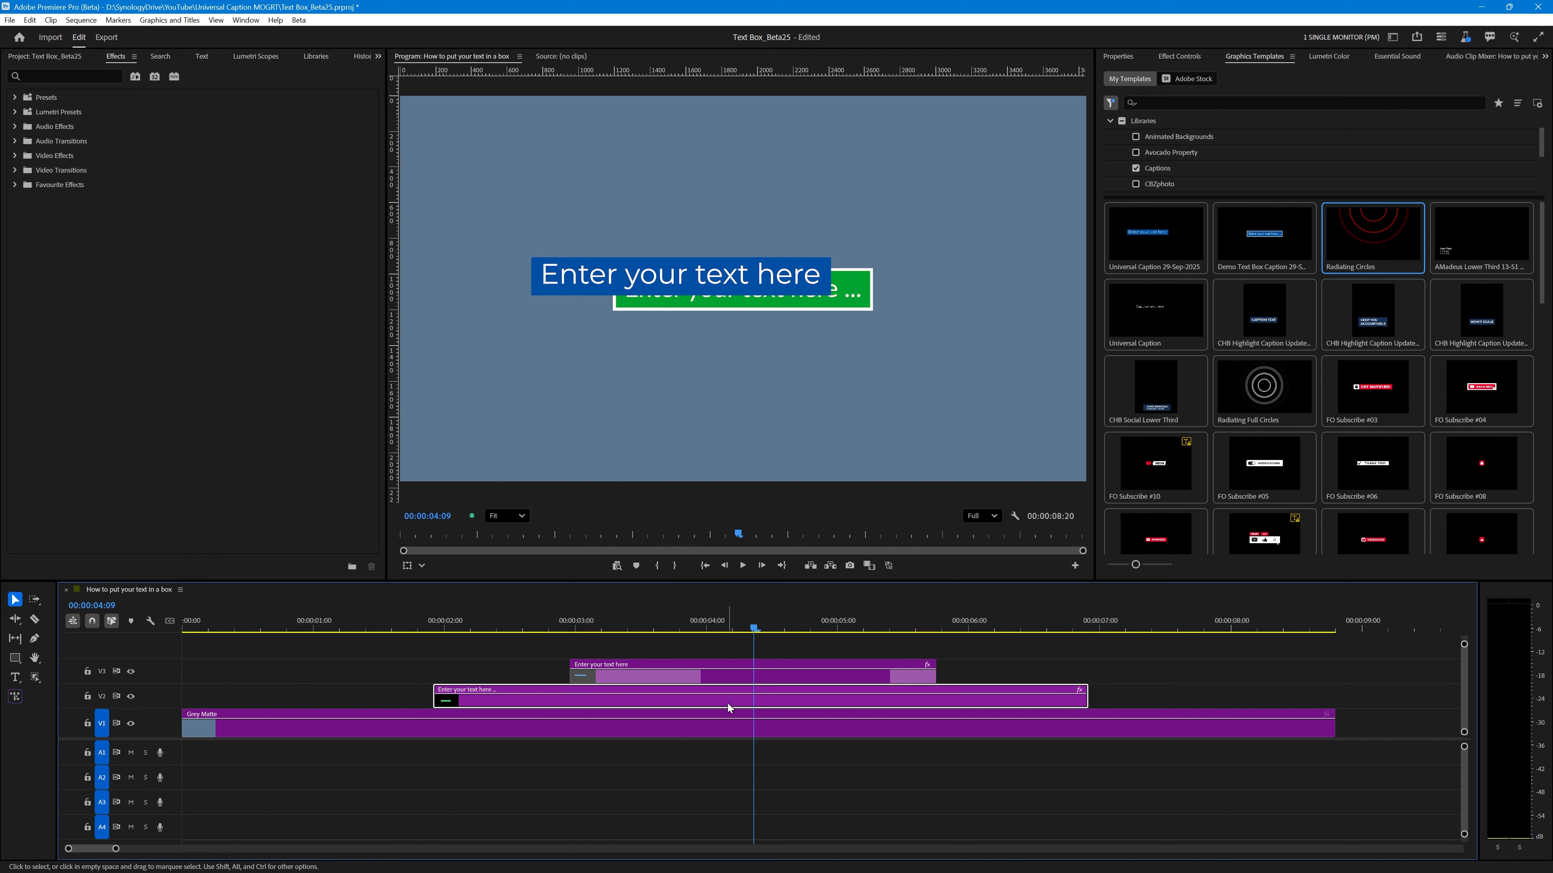
# Delete the green caption clip on V2 and play back the remaining blue caption's animation on V3.
pyautogui.press('Delete')
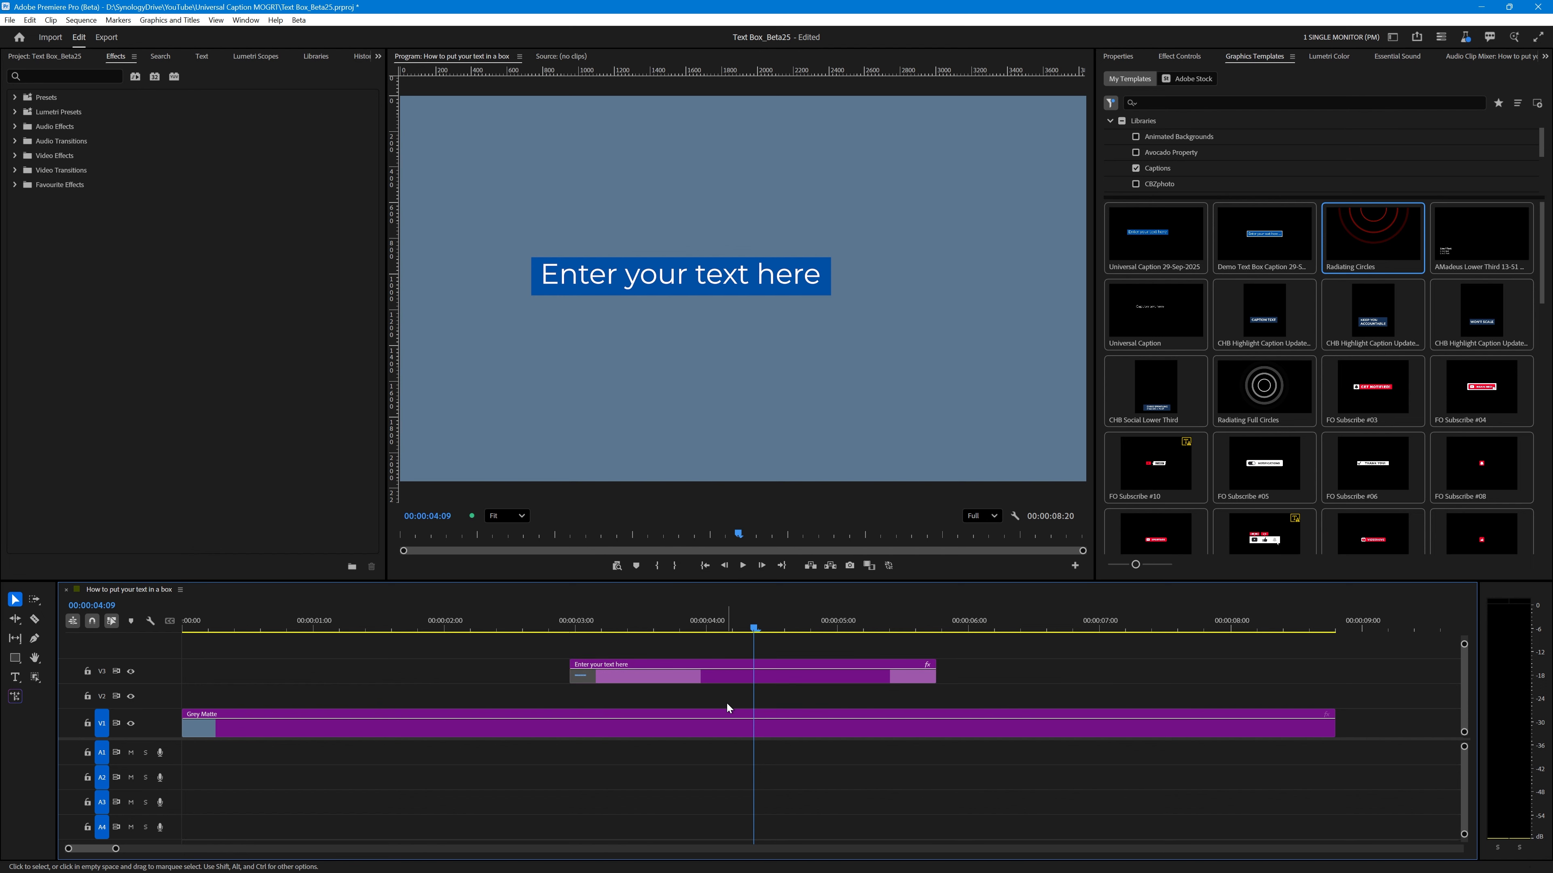
pyautogui.click(555, 614)
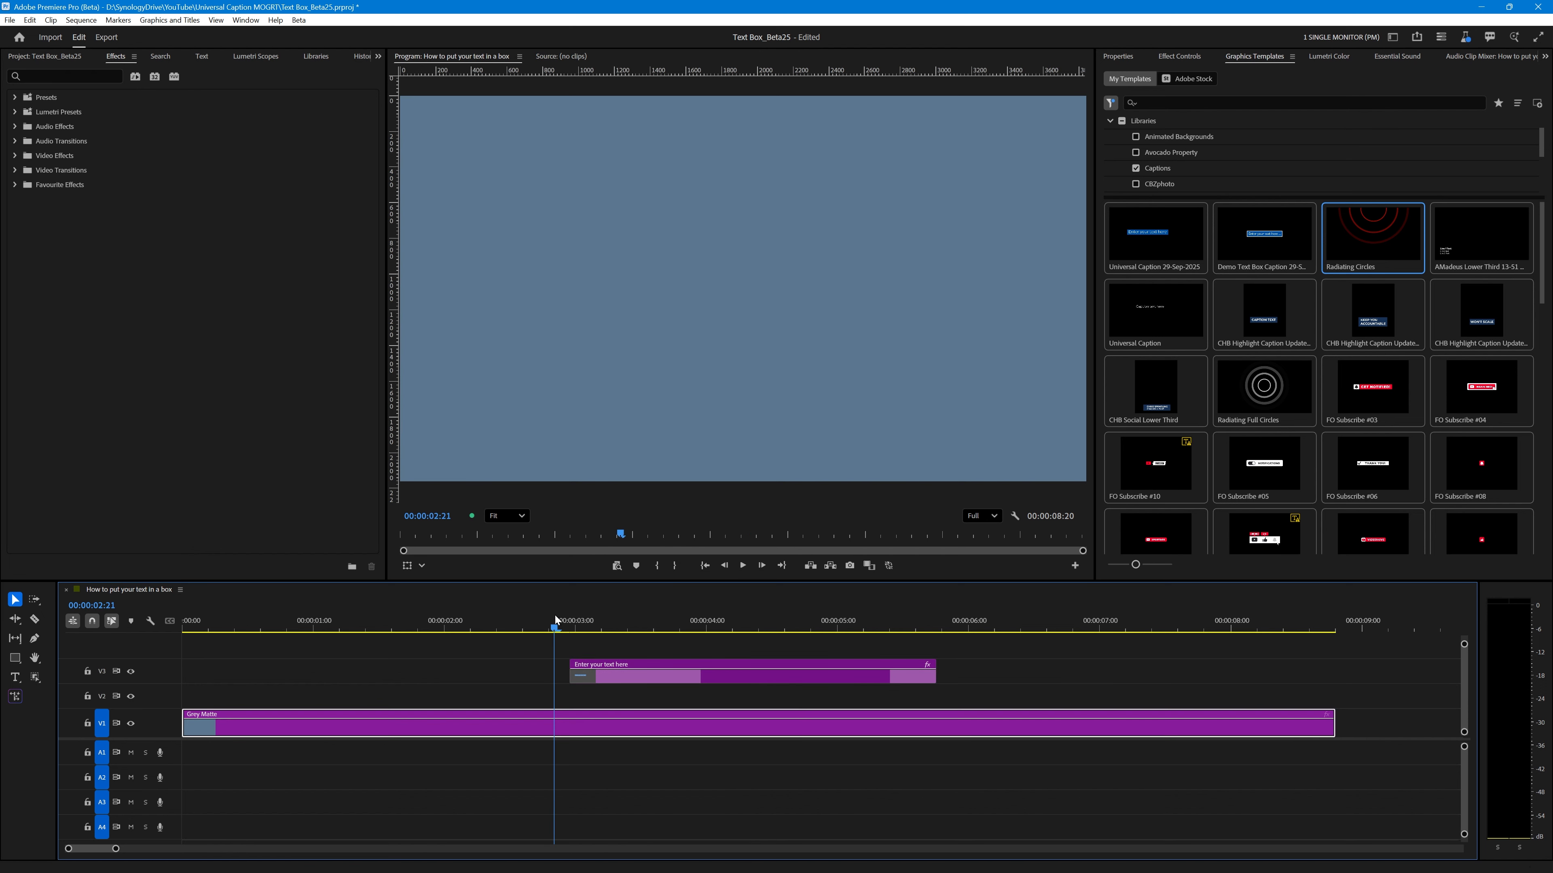
pyautogui.press('space')
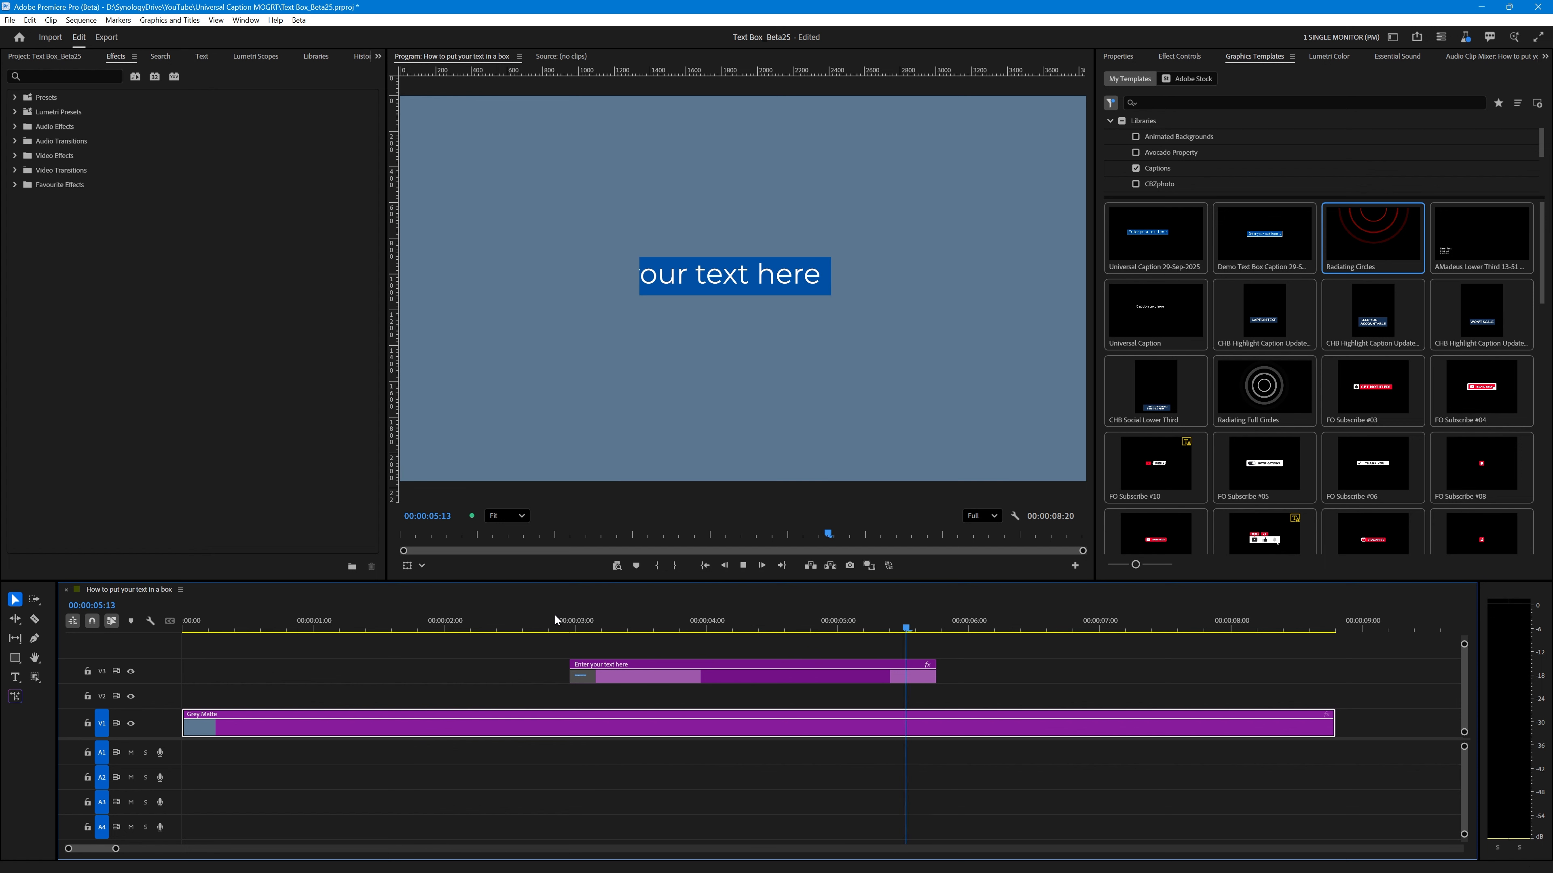
pyautogui.press('space')
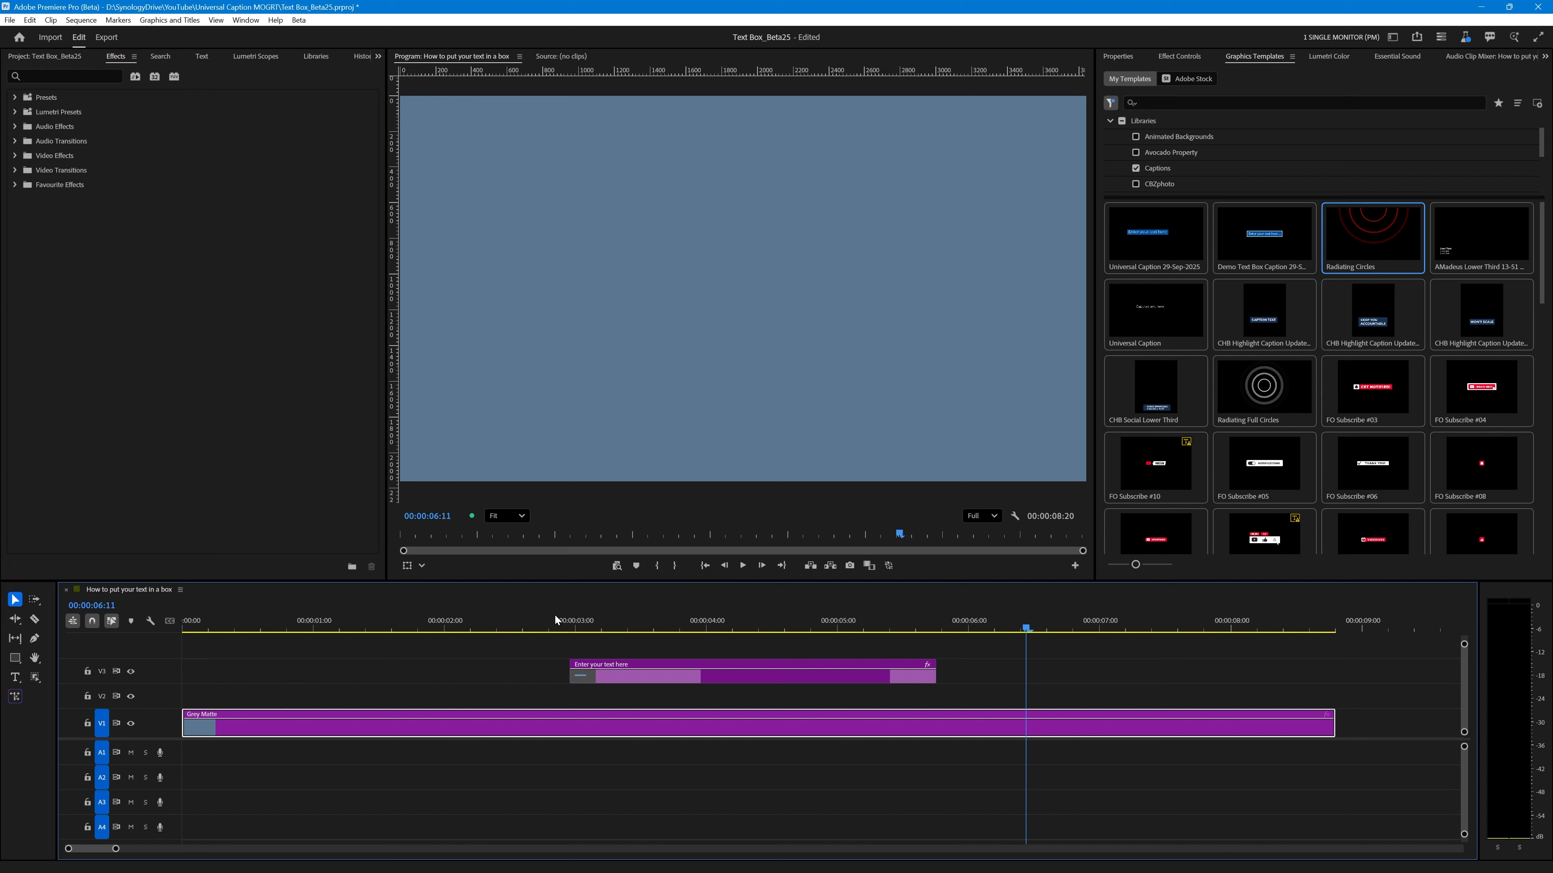
pyautogui.click(648, 624)
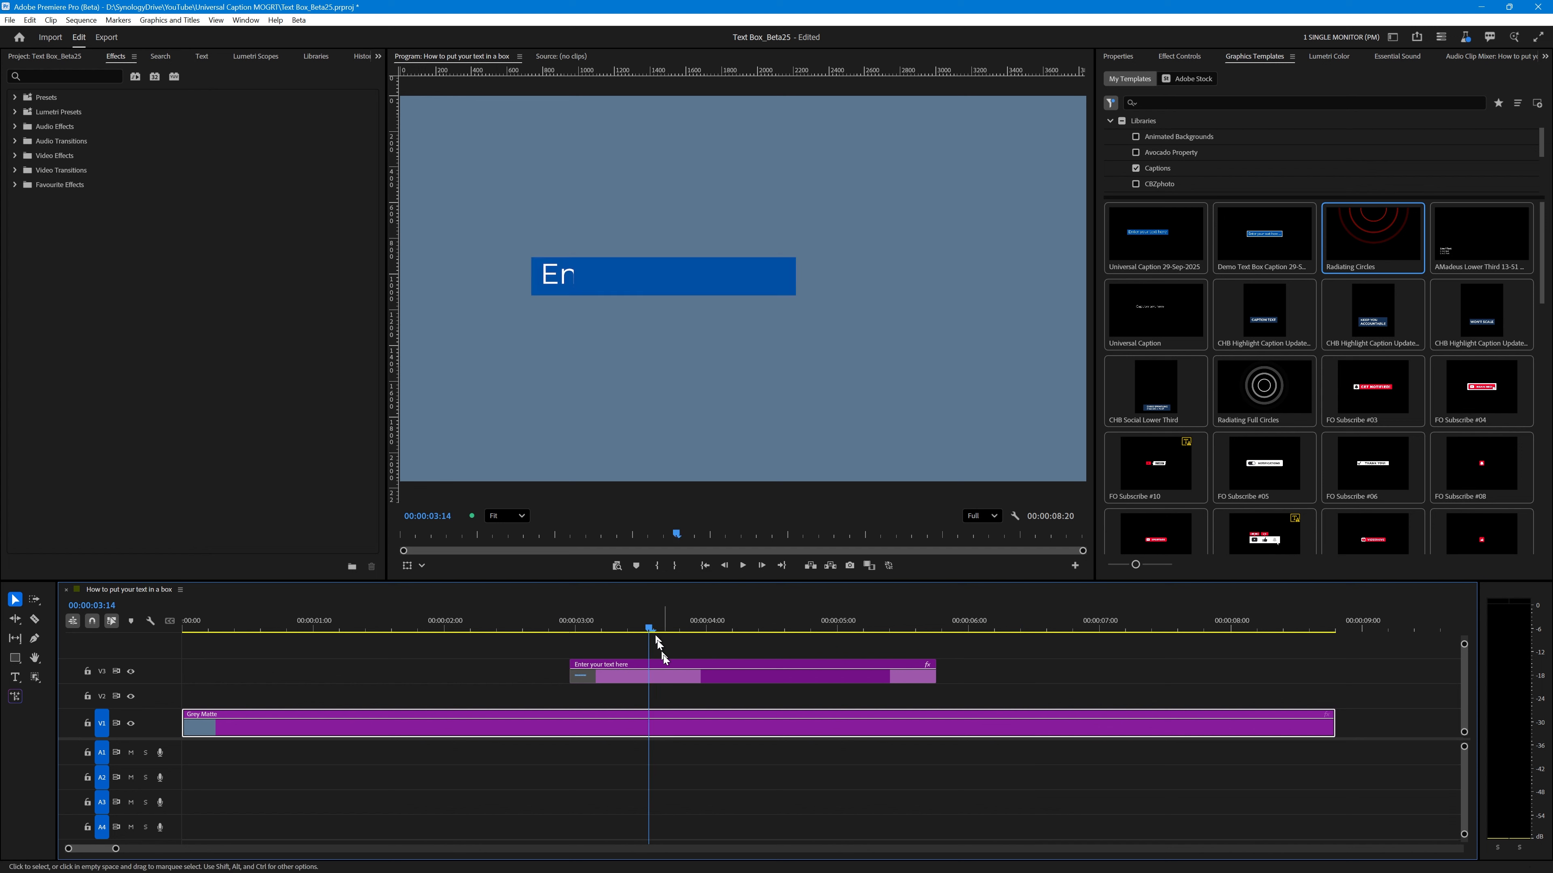
pyautogui.press('space')
pyautogui.press('space')
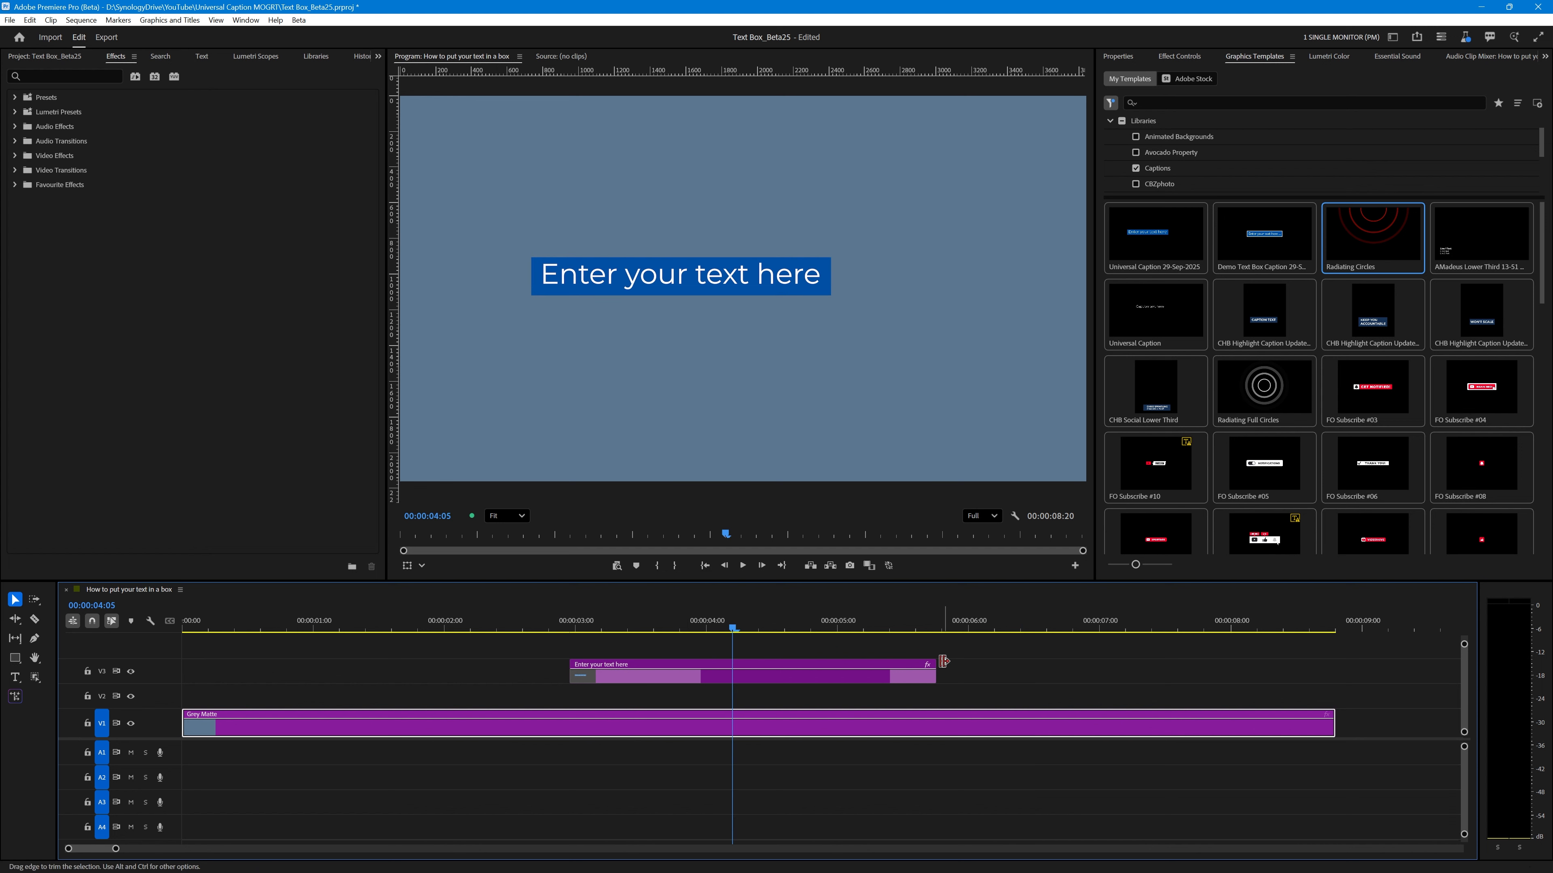
# Trim the end of the V3 caption clip back to roughly half a second past the playhead and play the shortened animation.
pyautogui.moveTo(941, 672); pyautogui.dragTo(799, 673)
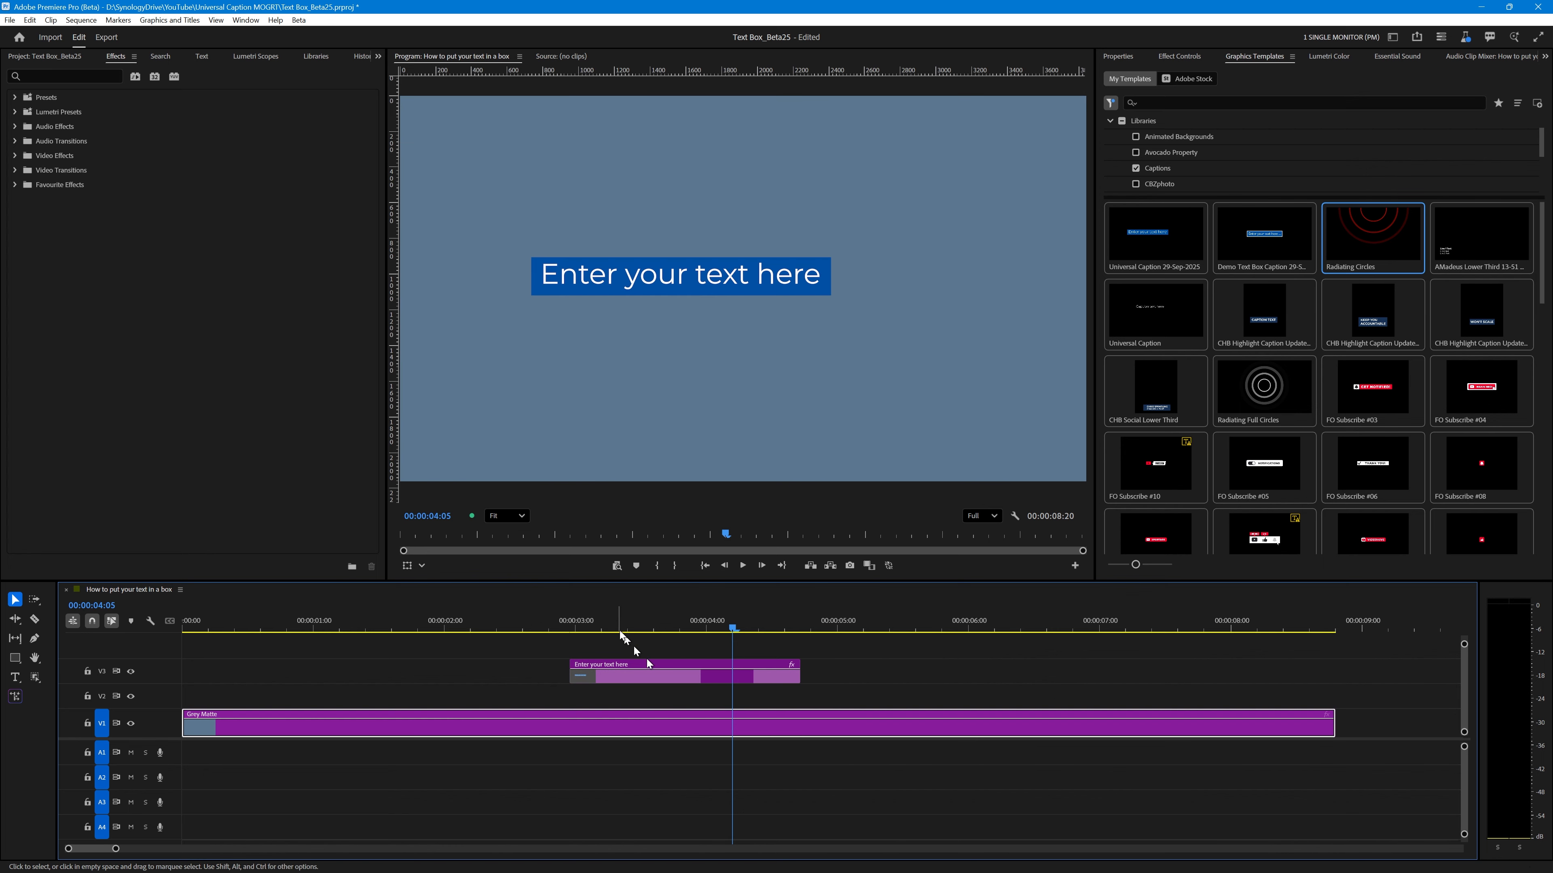
pyautogui.click(572, 622)
pyautogui.press('space')
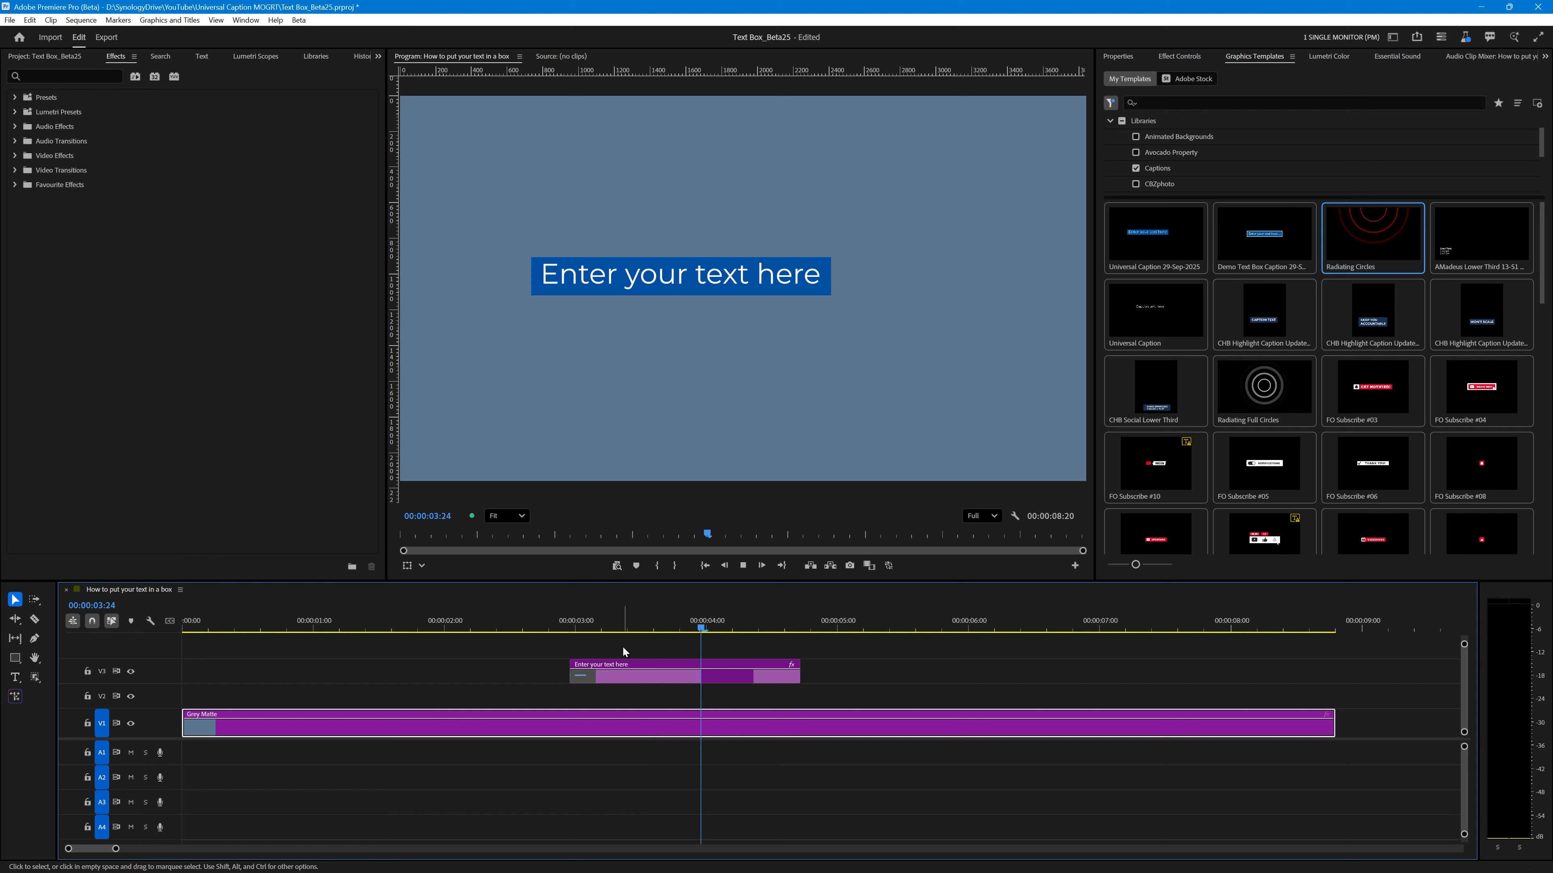
pyautogui.press('space')
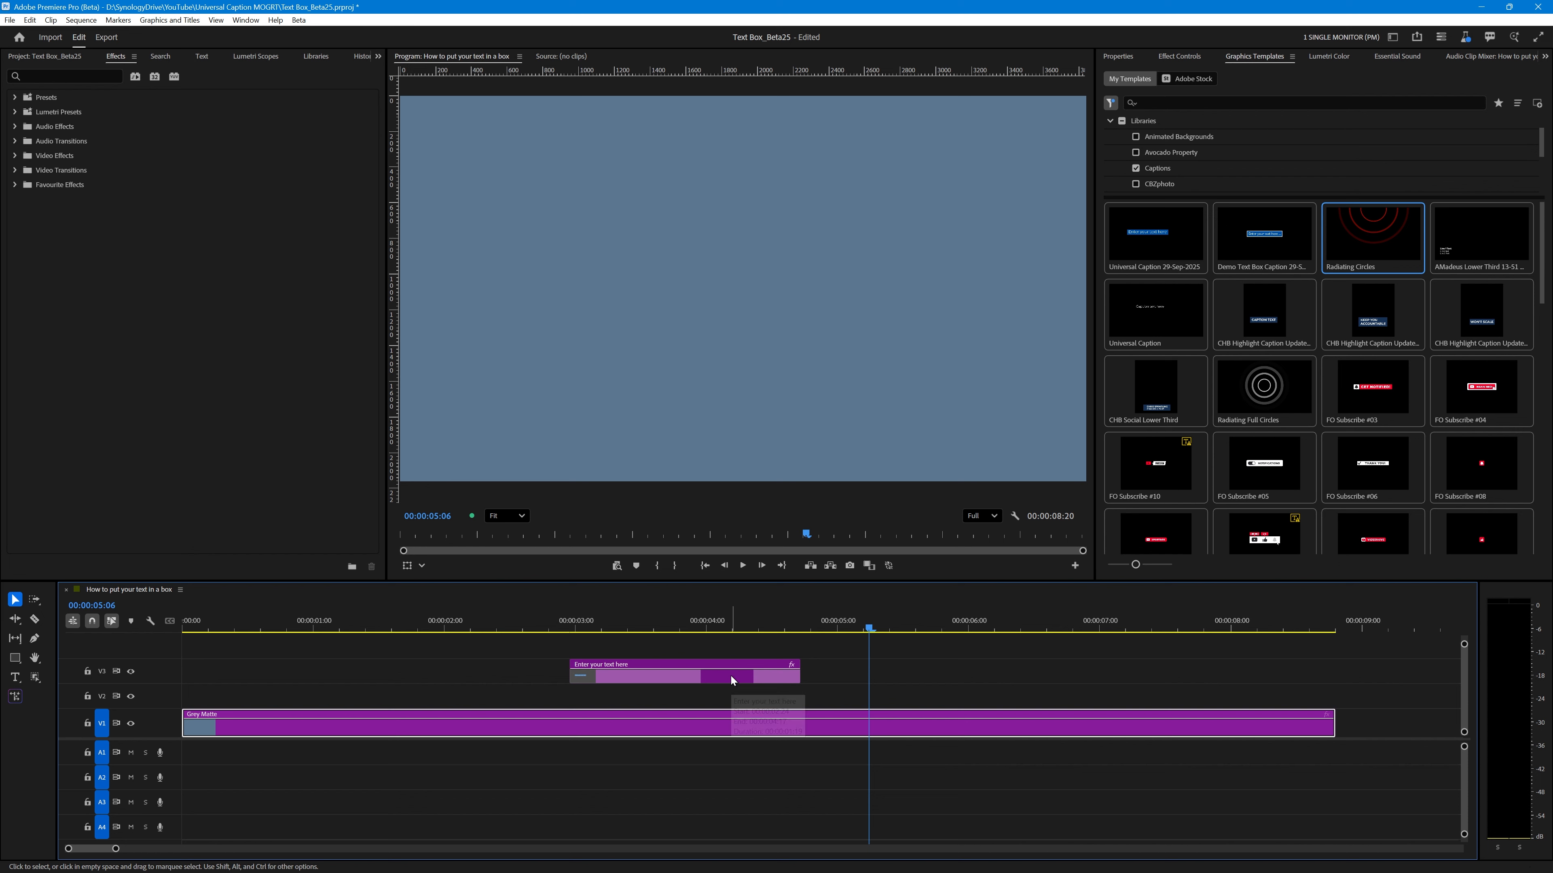
# Delete the V3 caption clip and add a text layer near the frame's middle reading "This is our text ..".
pyautogui.click(731, 676)
pyautogui.press('Delete')
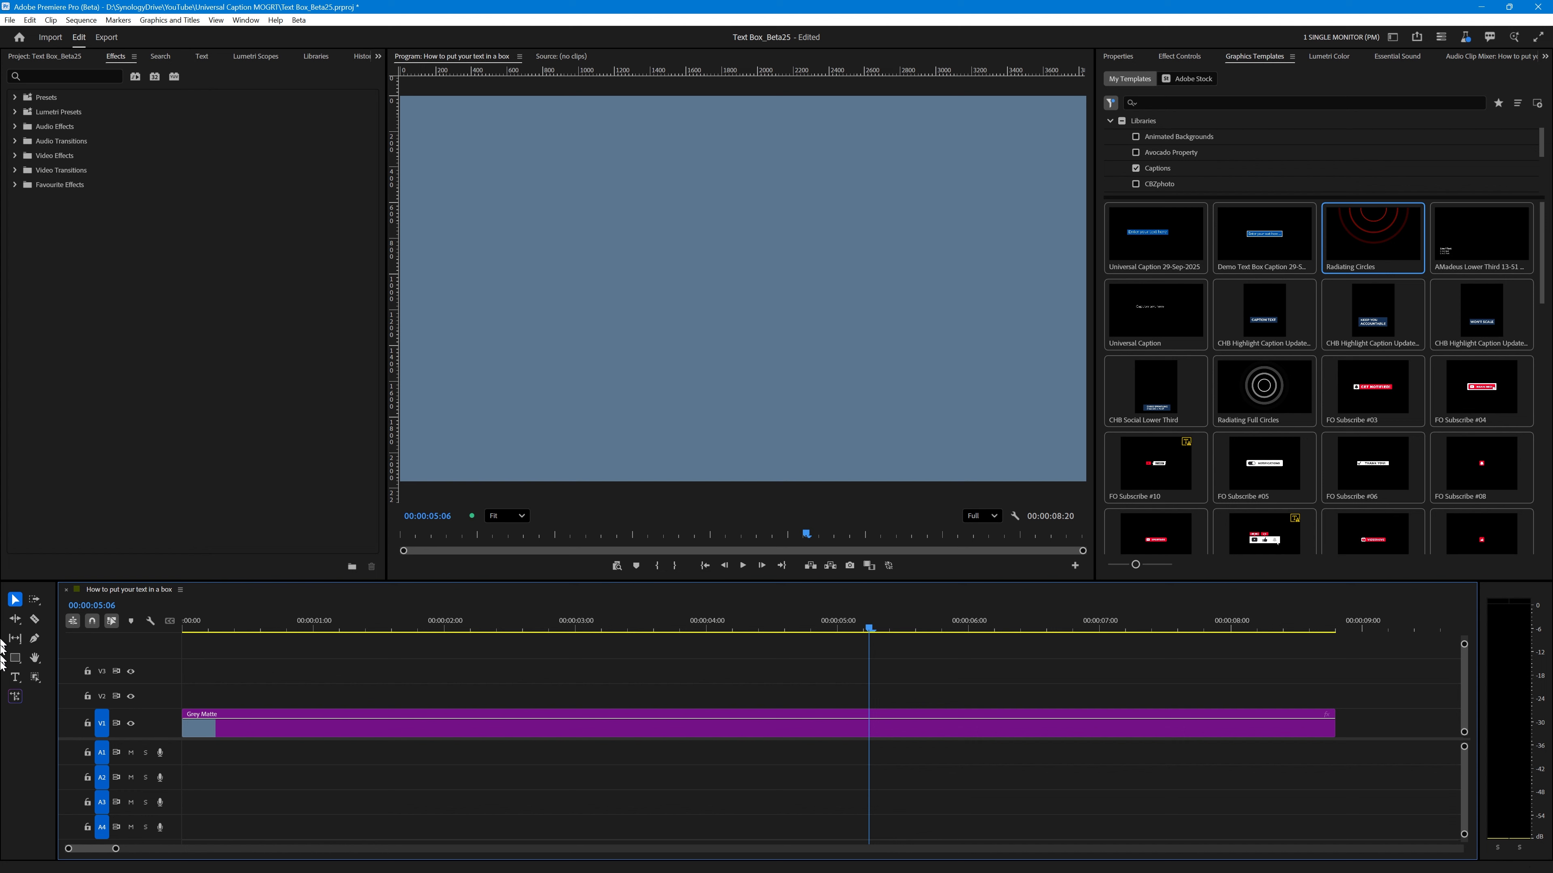
pyautogui.click(15, 677)
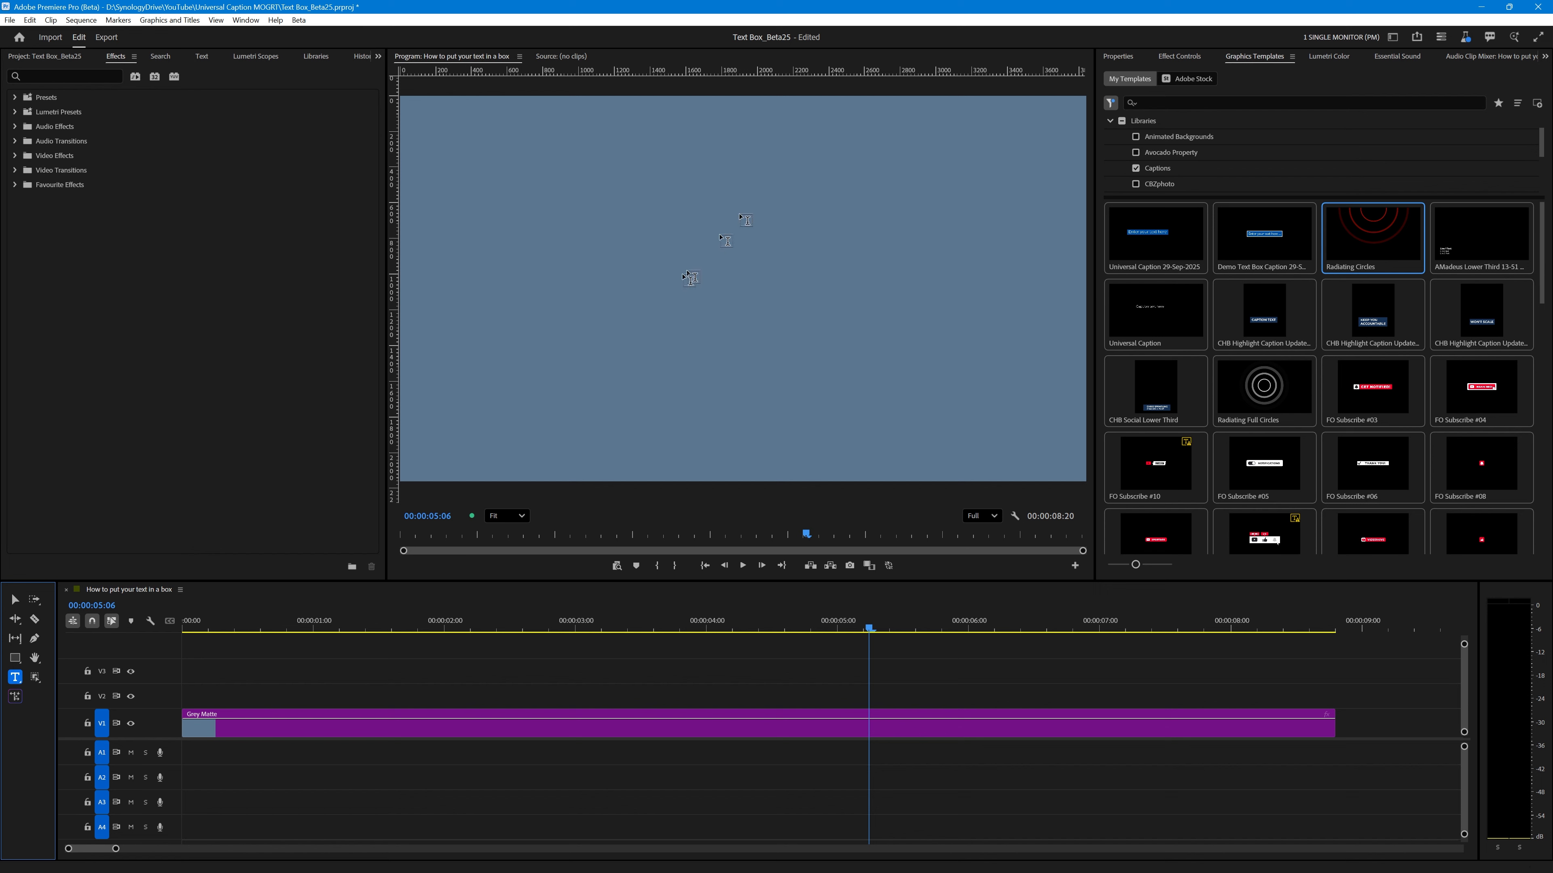
pyautogui.click(629, 270)
pyautogui.write('This is our text')
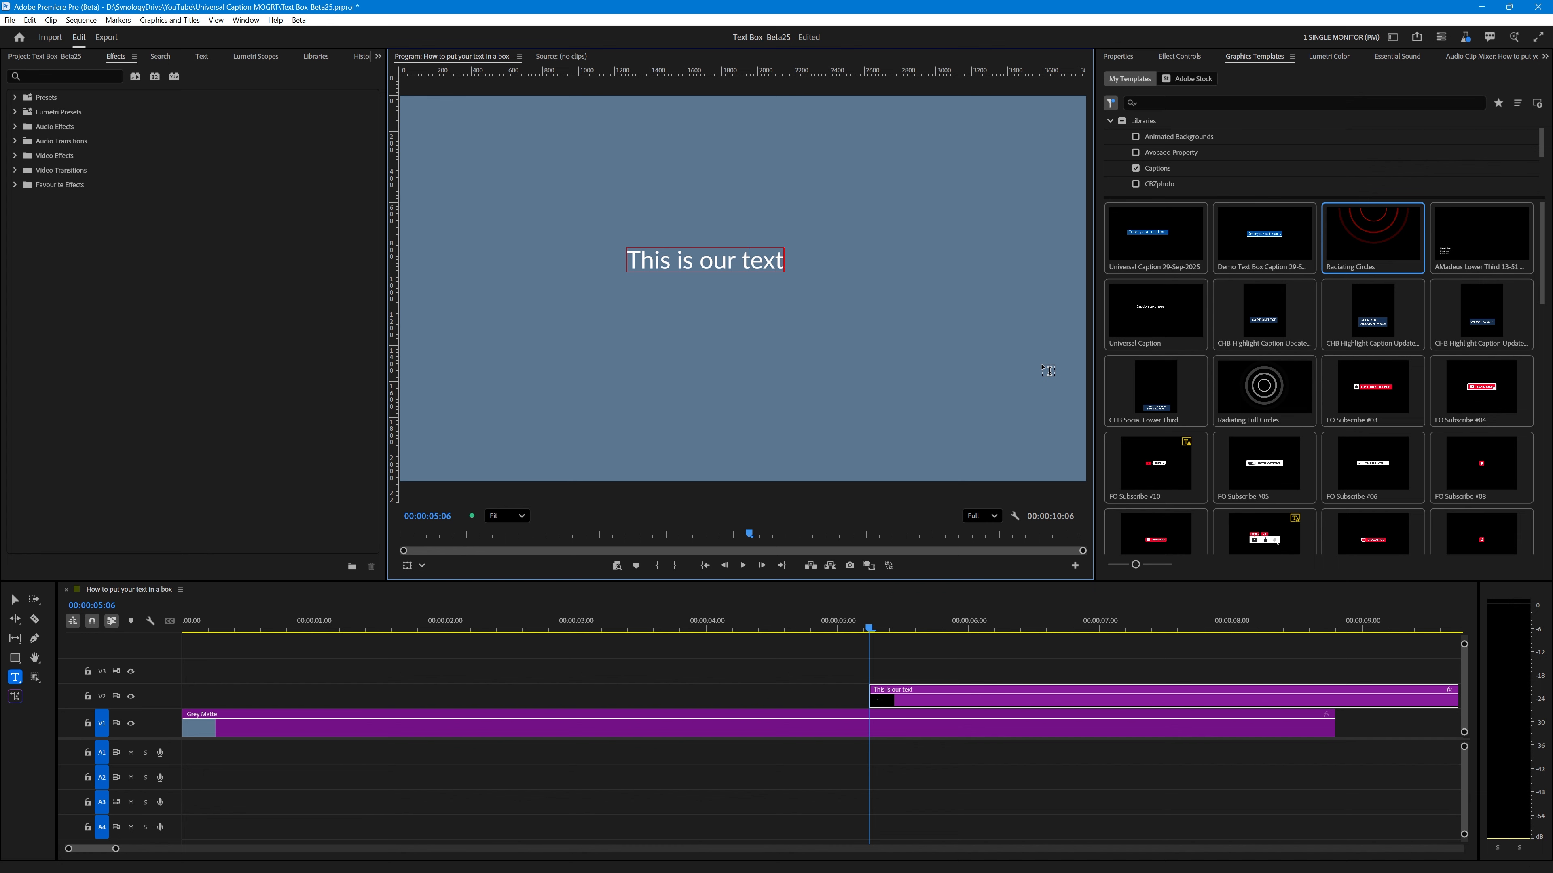
pyautogui.write(' ..')
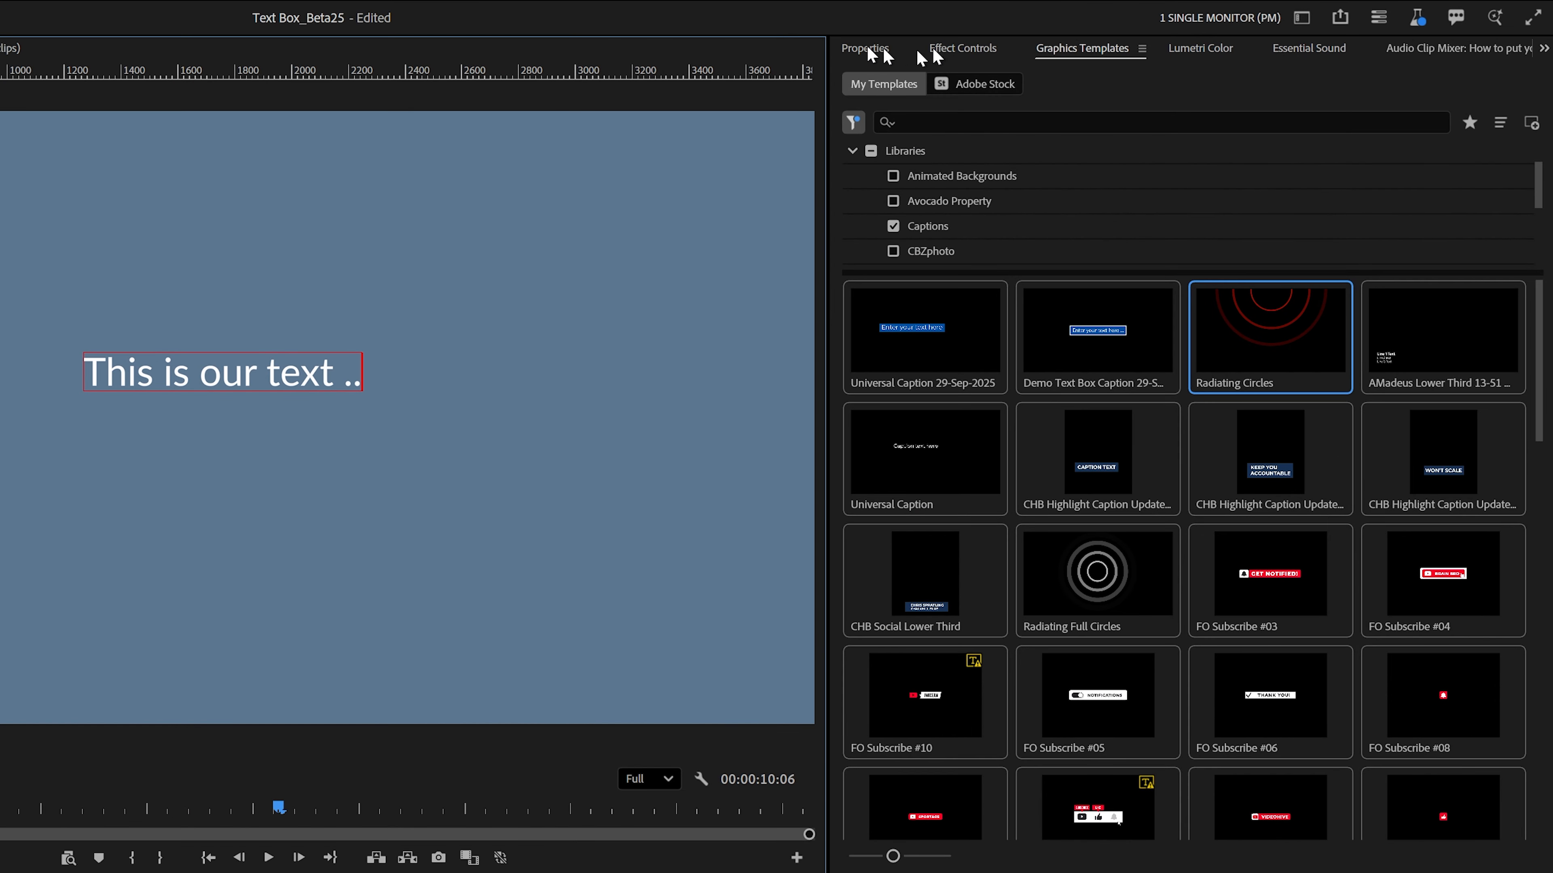
# Select all the text in the layer and increase its font size to 186.
pyautogui.click(864, 49)
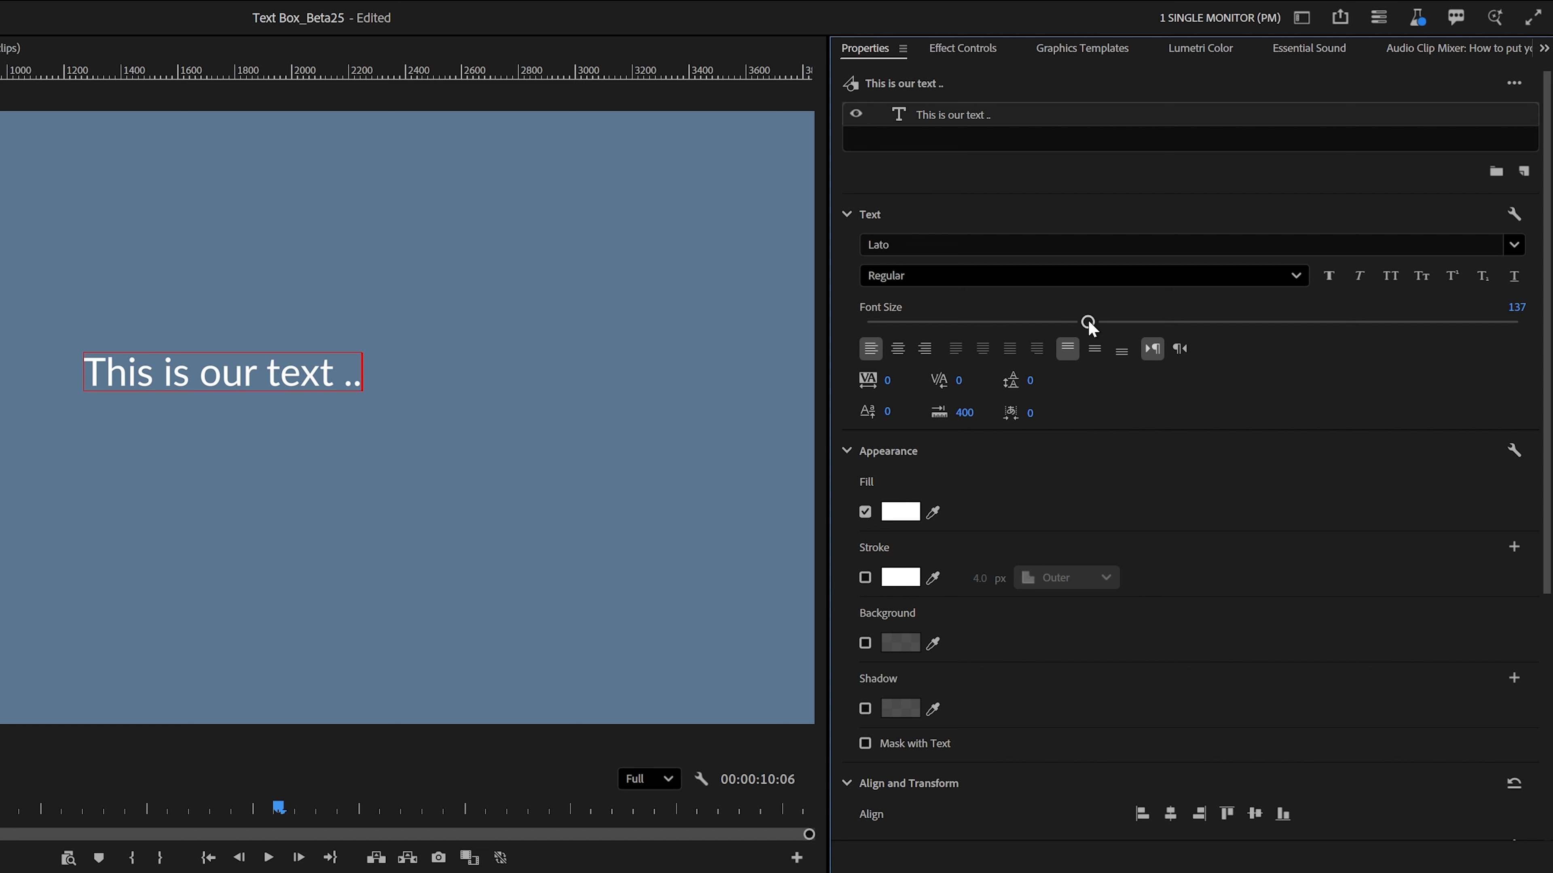
pyautogui.moveTo(1088, 322); pyautogui.dragTo(1125, 325)
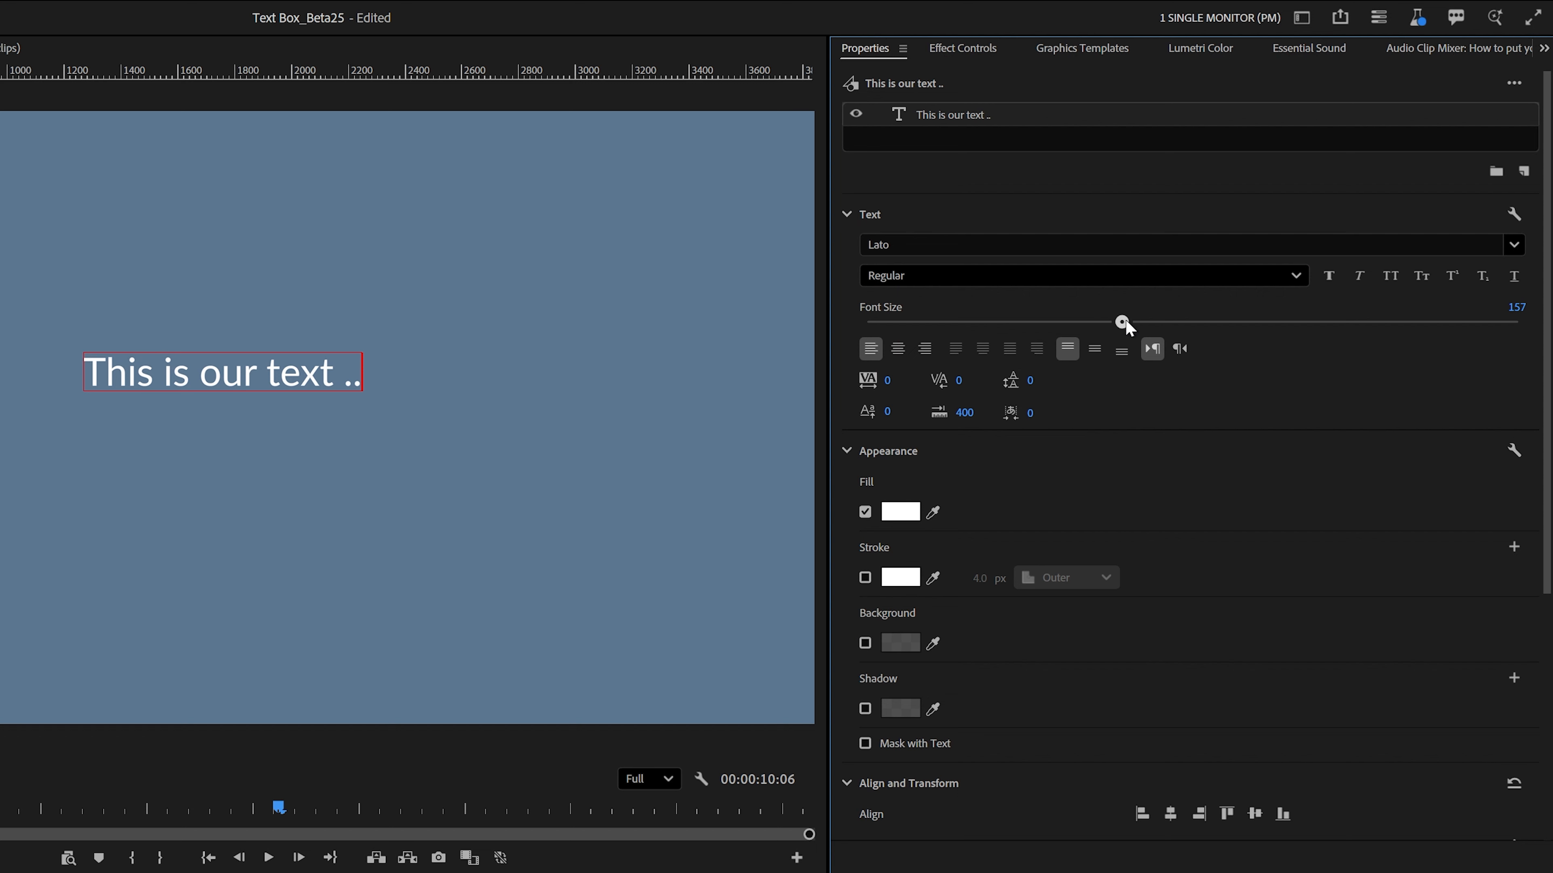
pyautogui.doubleClick(896, 115)
pyautogui.moveTo(1087, 322); pyautogui.dragTo(1168, 322)
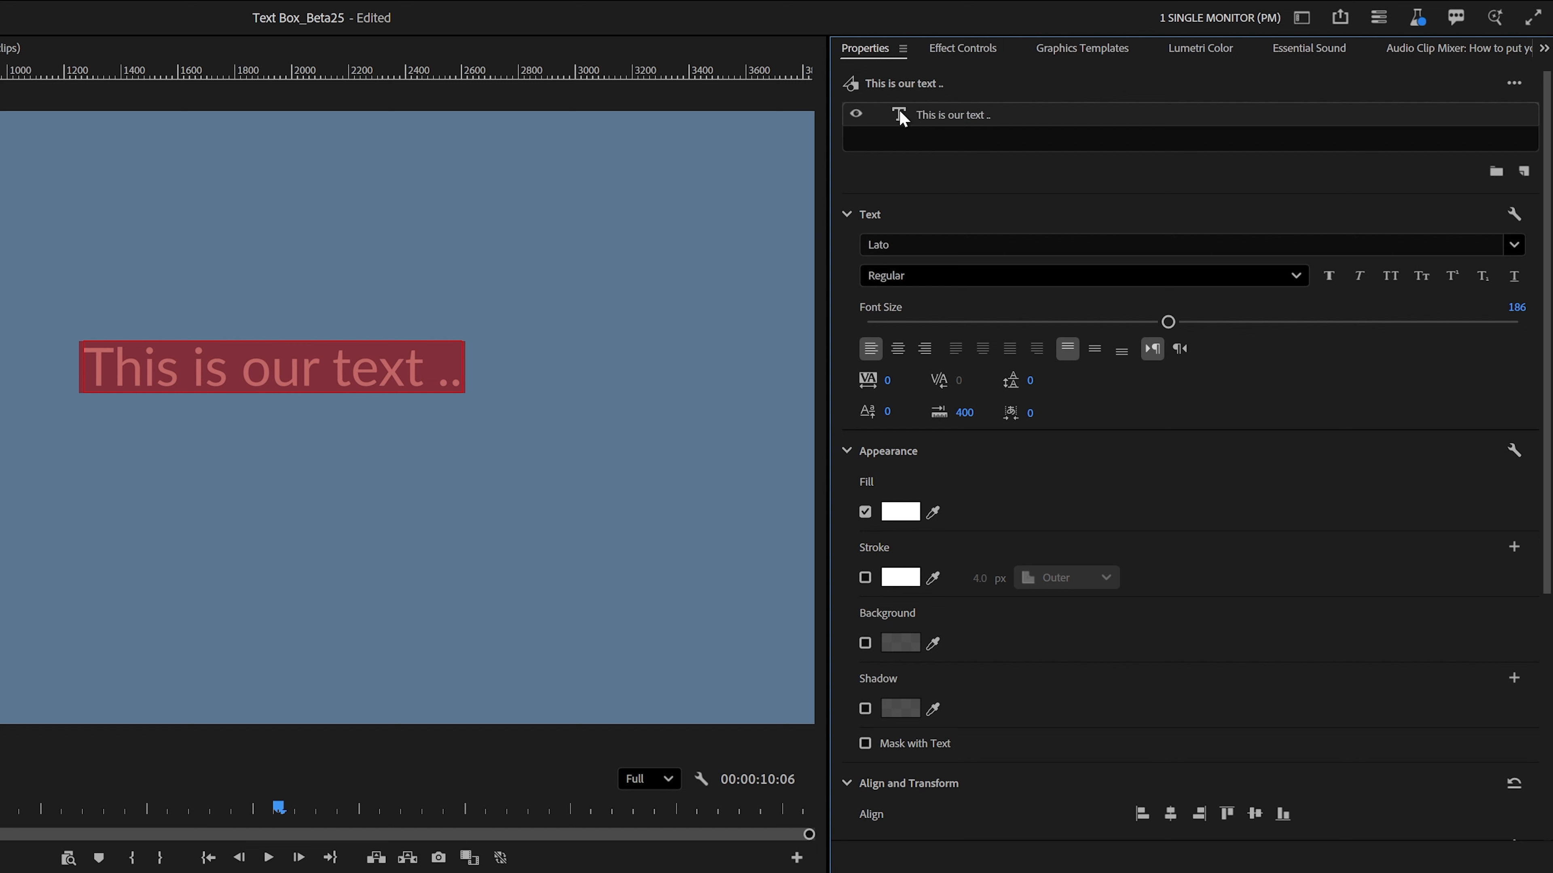
# Centre the text's paragraph alignment horizontally and vertically, and align the layer to the horizontal and vertical centre of the frame.
pyautogui.click(898, 348)
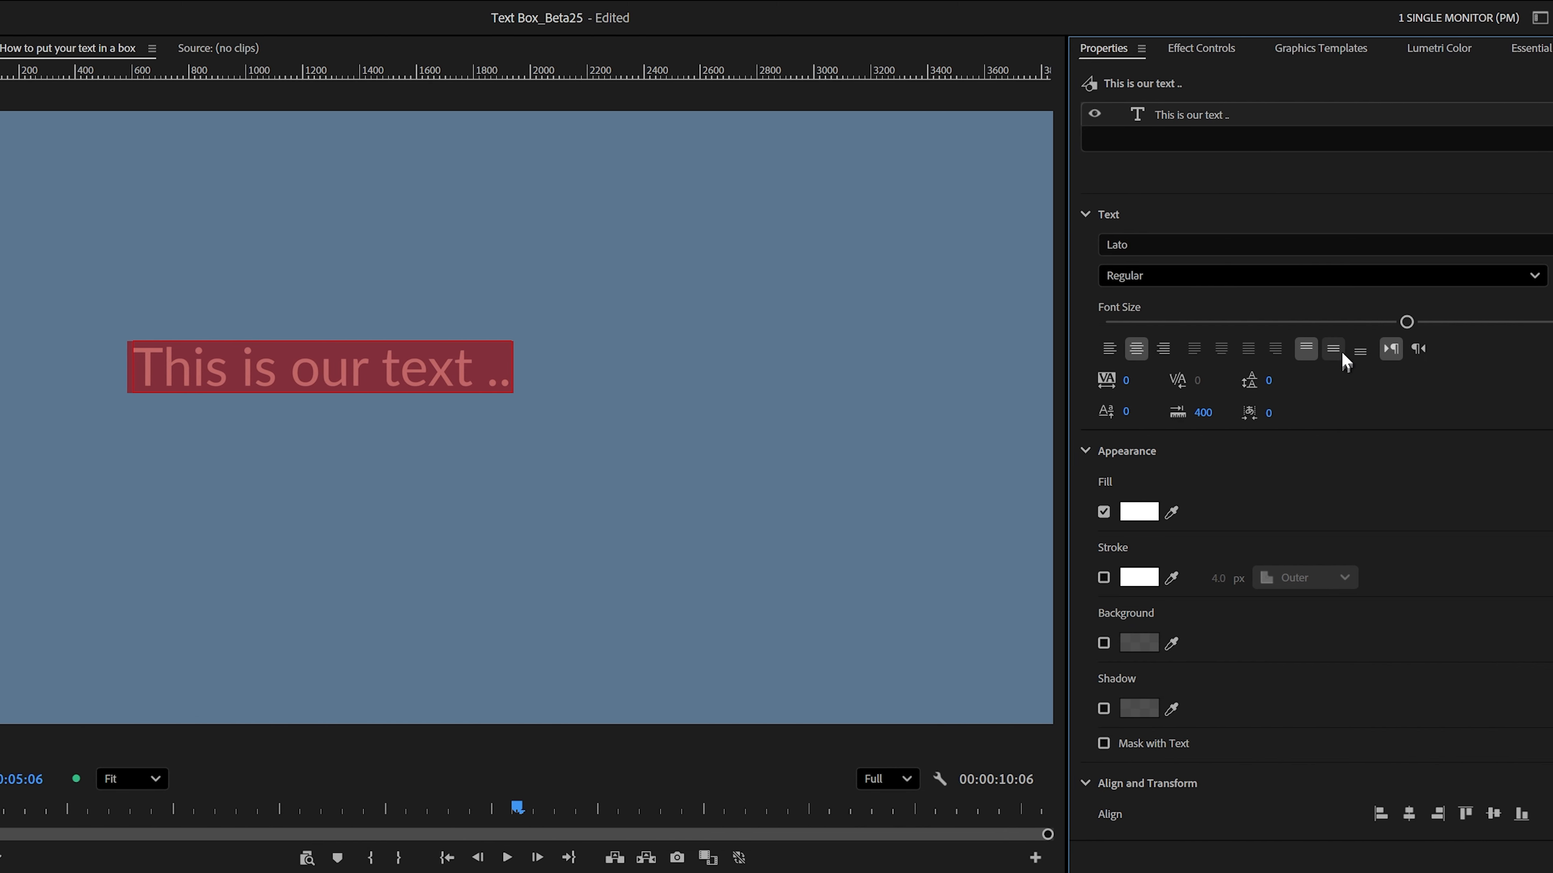
pyautogui.click(1341, 354)
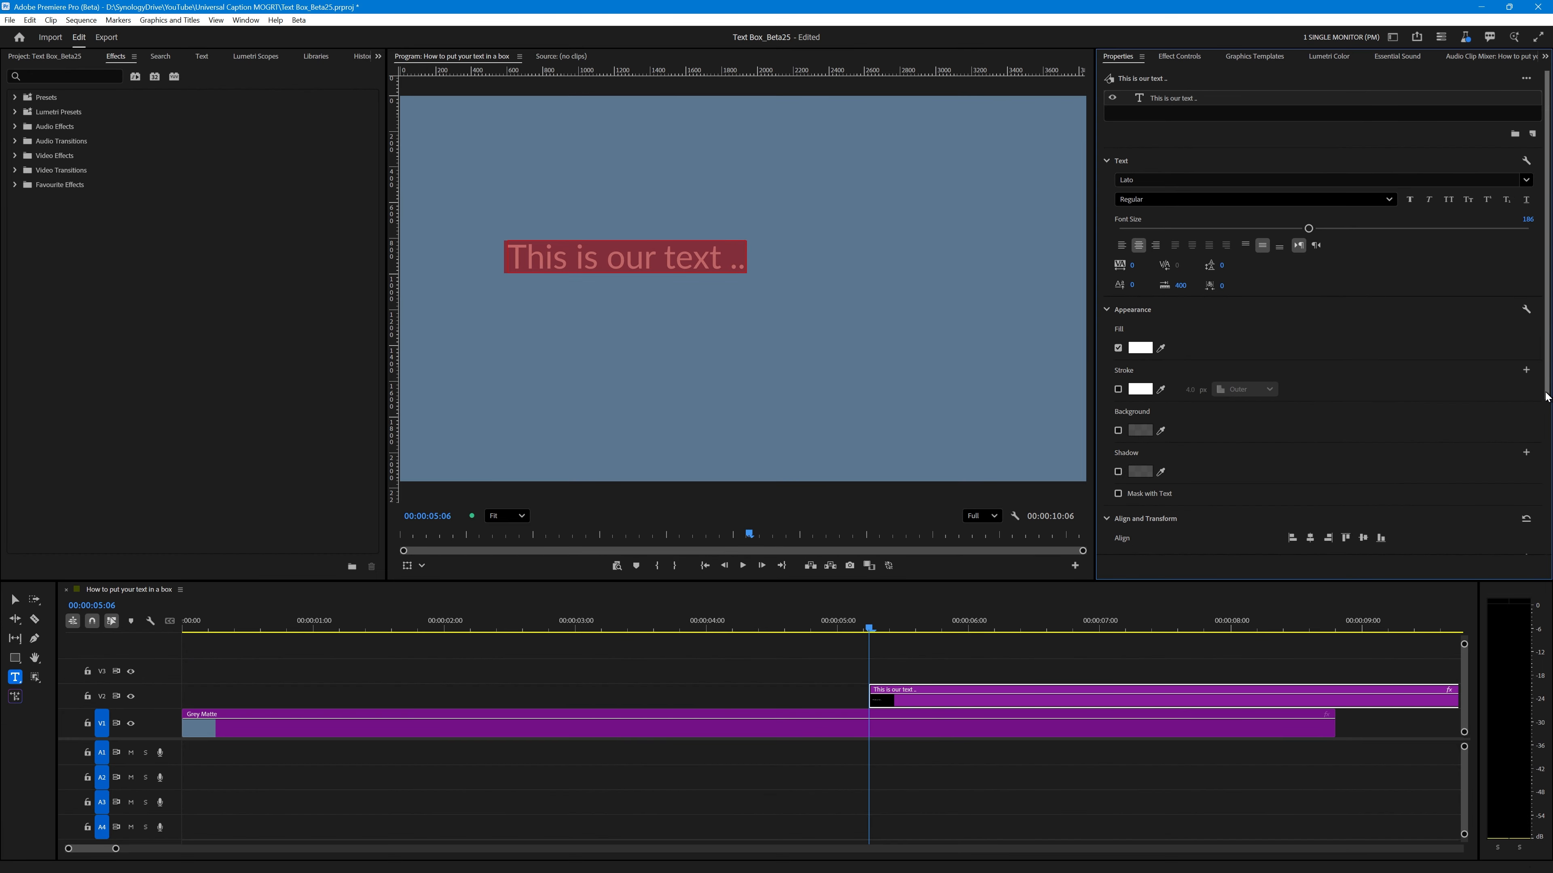
pyautogui.scroll(-3, 1546, 397)
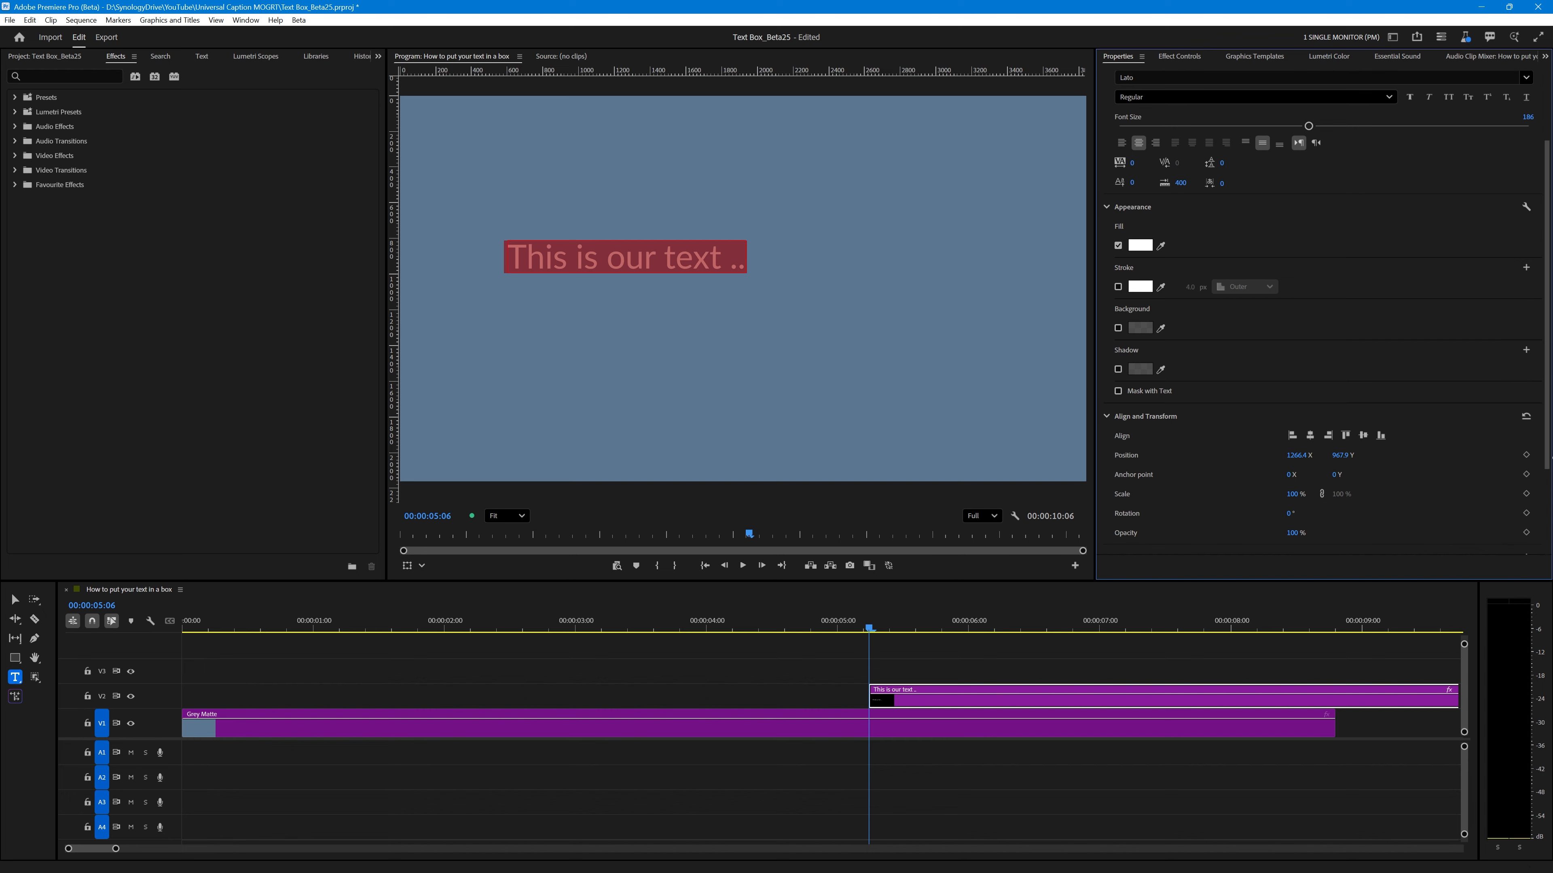
pyautogui.click(1309, 435)
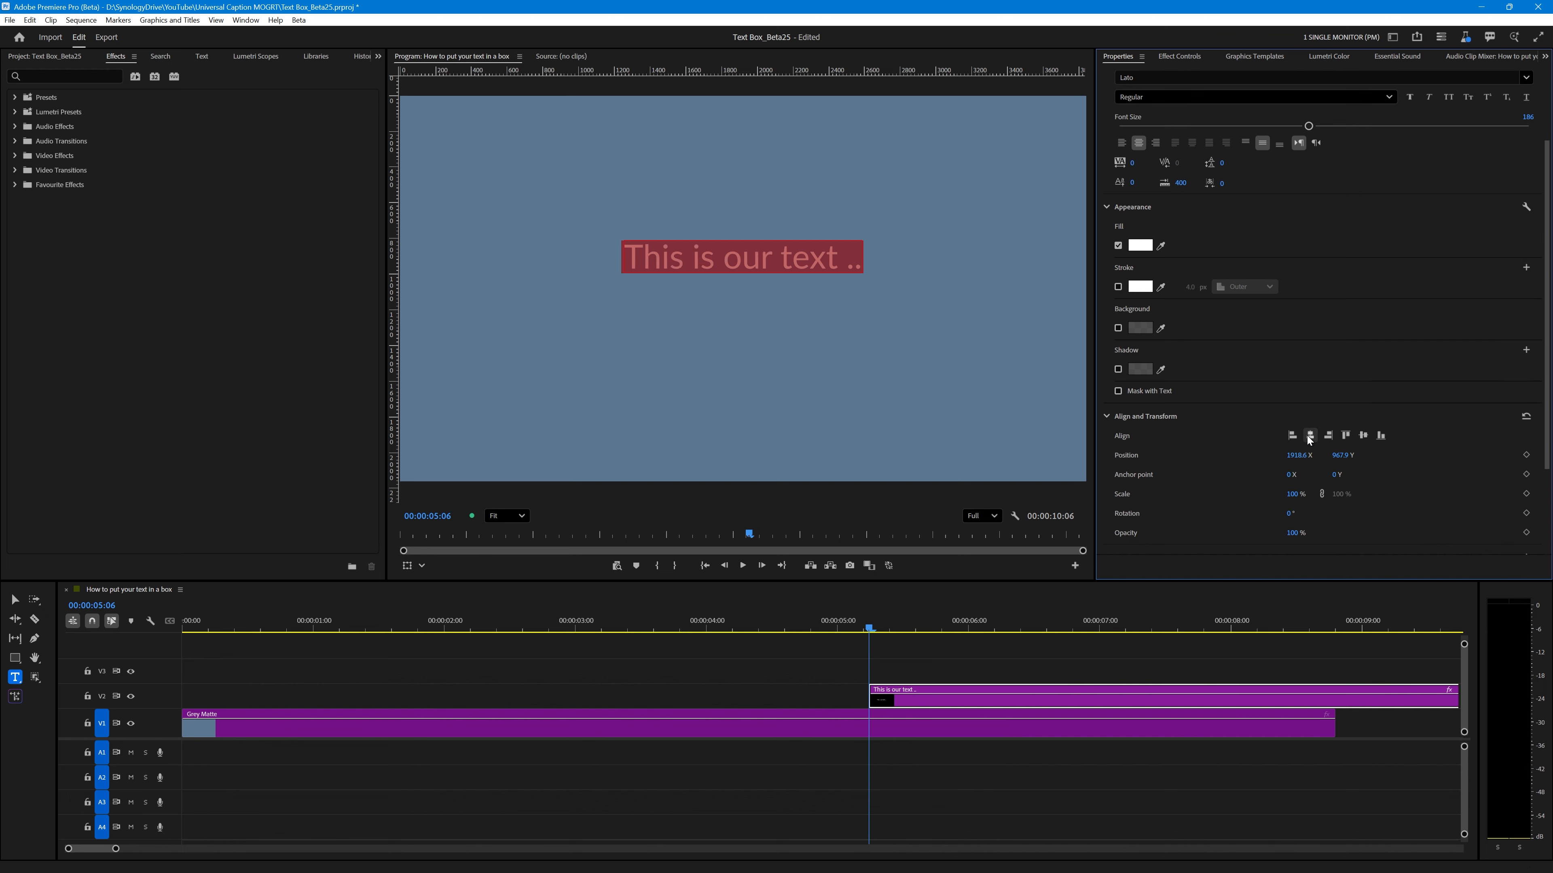
pyautogui.click(1362, 435)
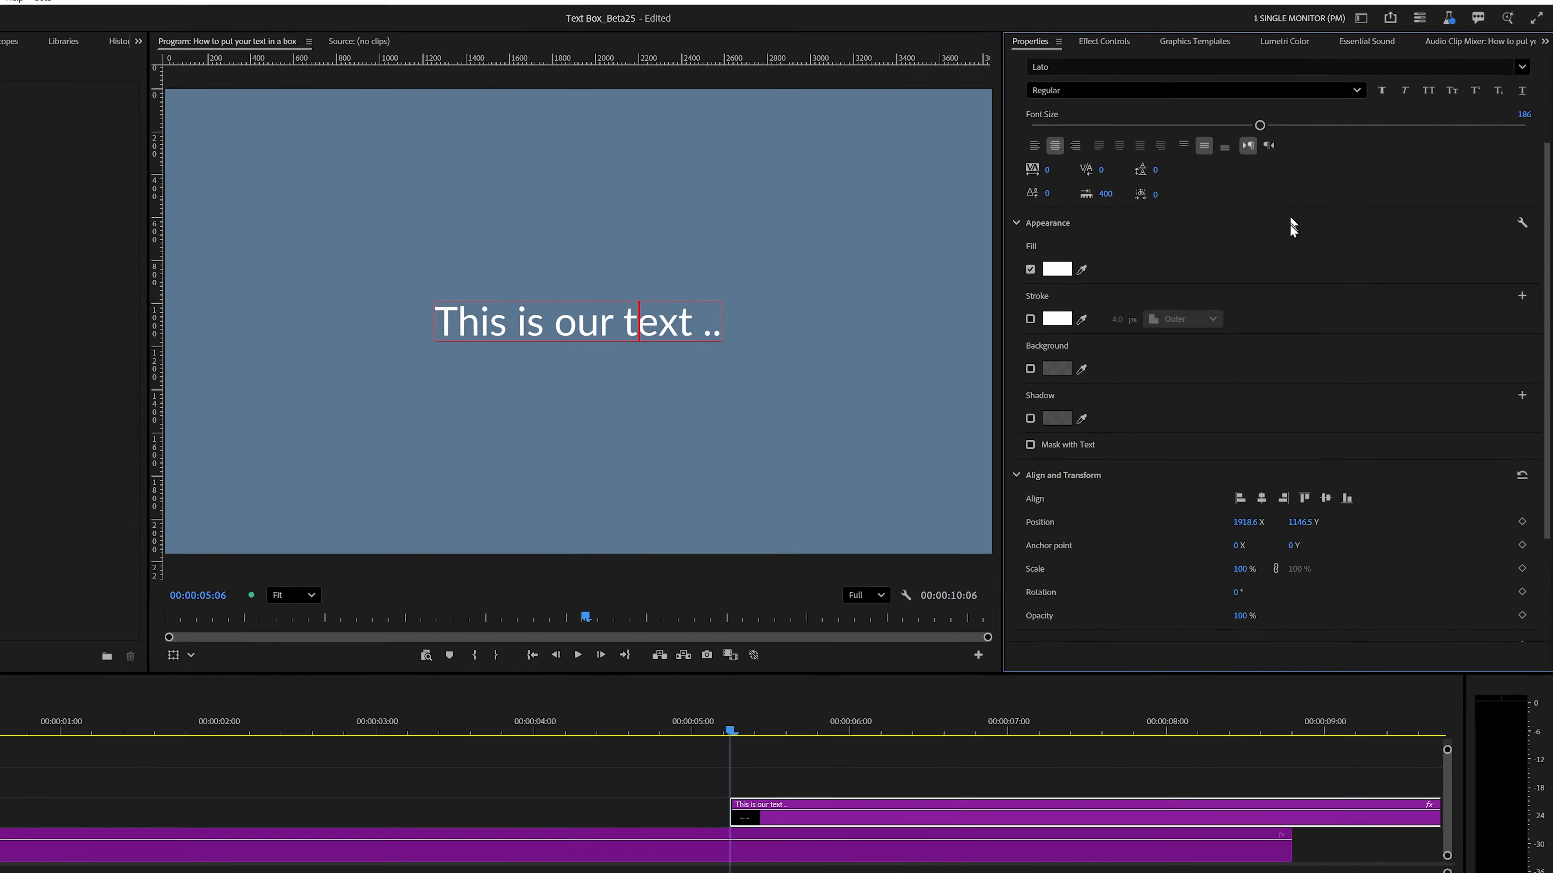
# Add a rectangle shape layer to the text graphic.
pyautogui.scroll(2, 1335, 214)
pyautogui.scroll(2, 1228, 261)
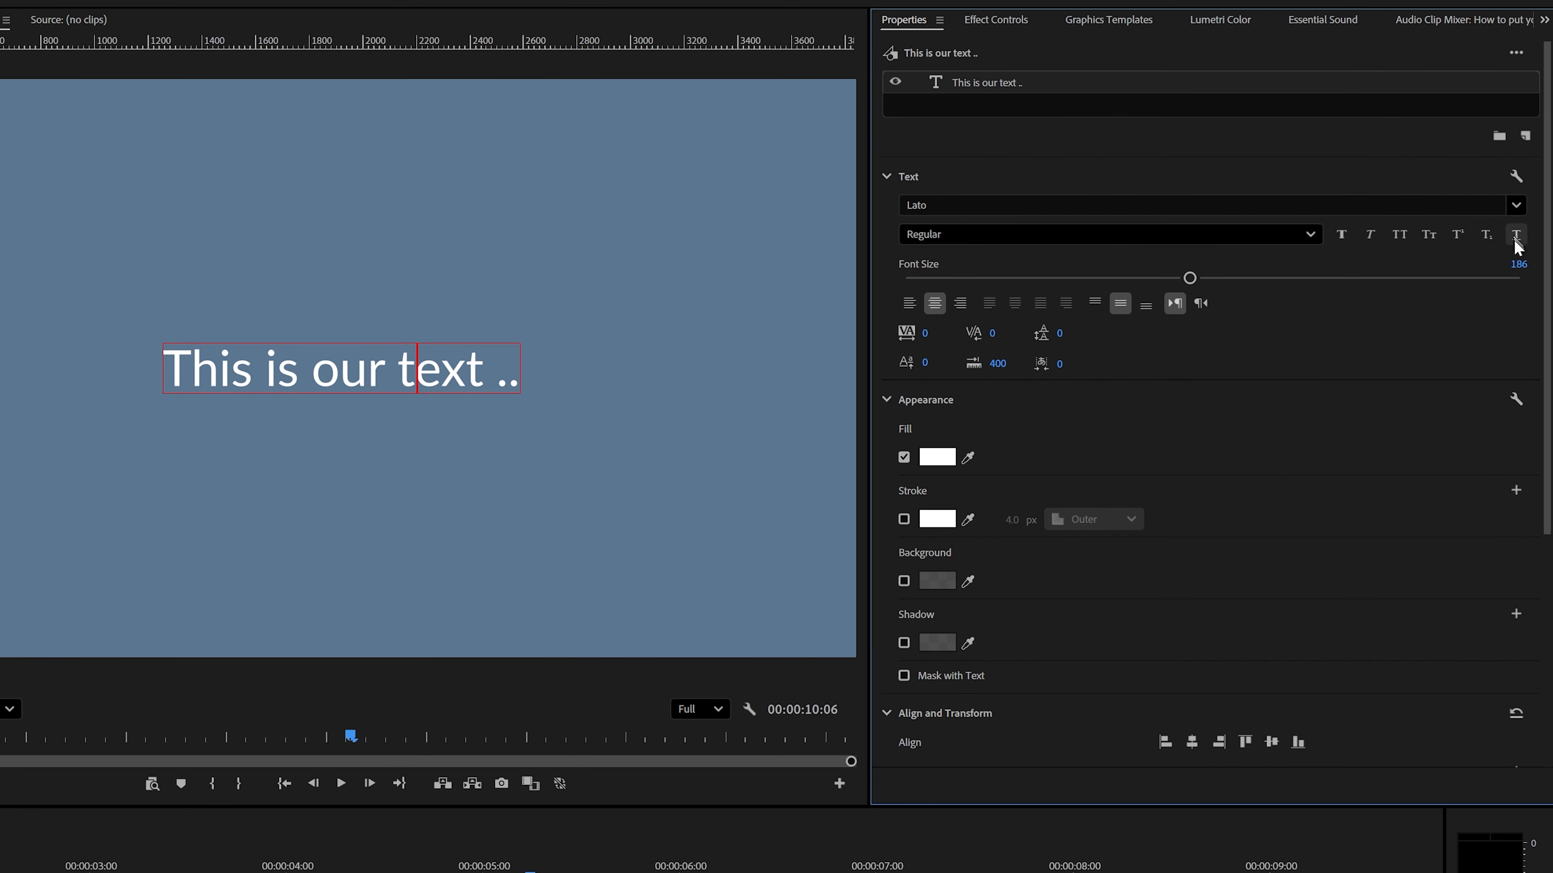
pyautogui.click(1525, 137)
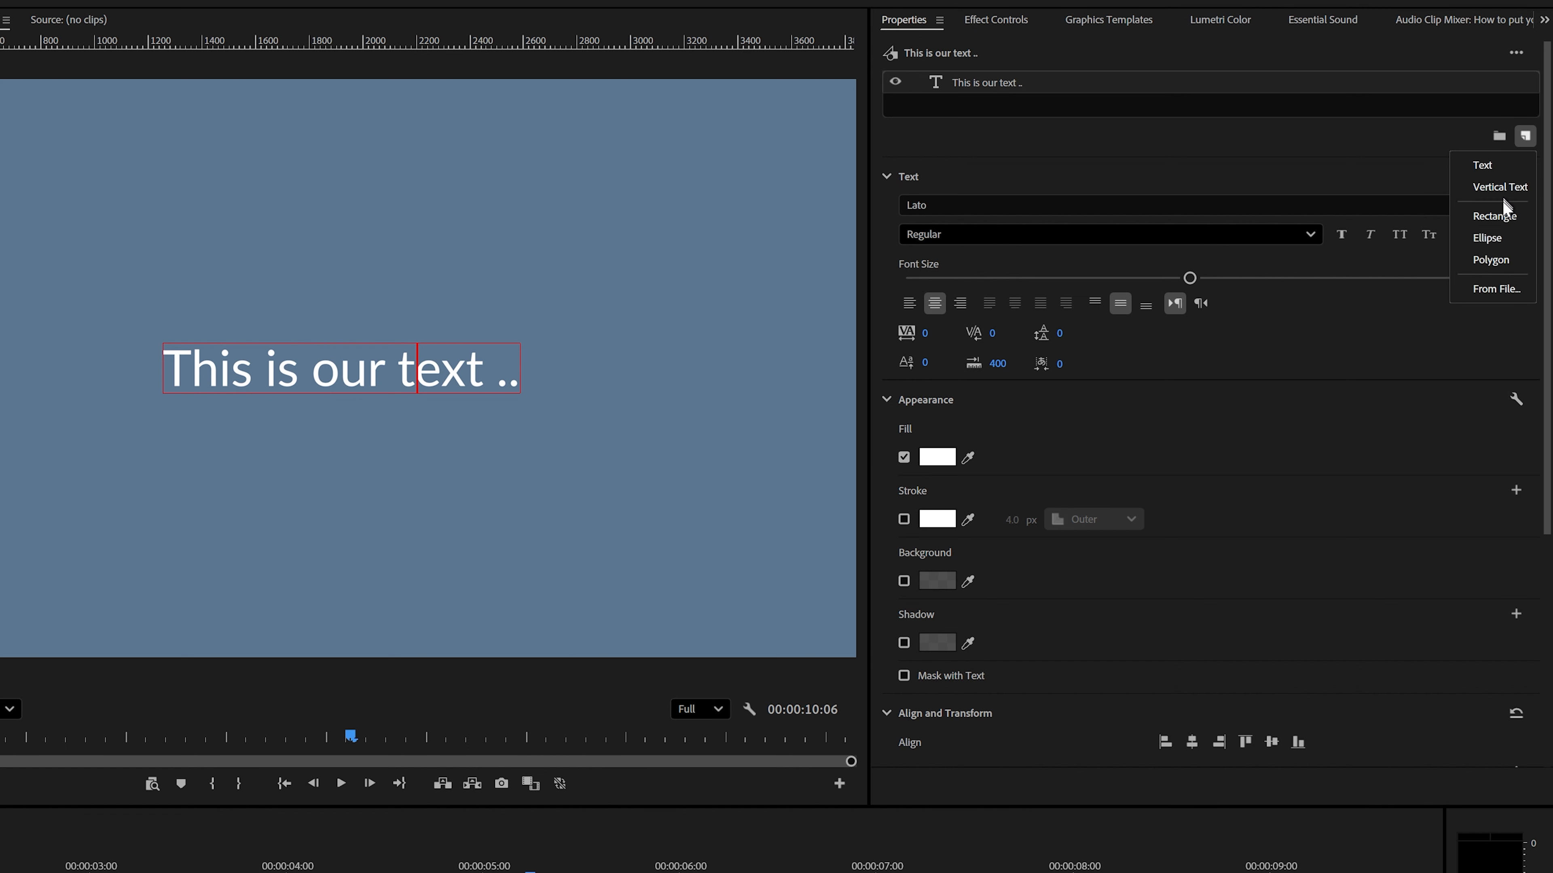
pyautogui.click(1505, 216)
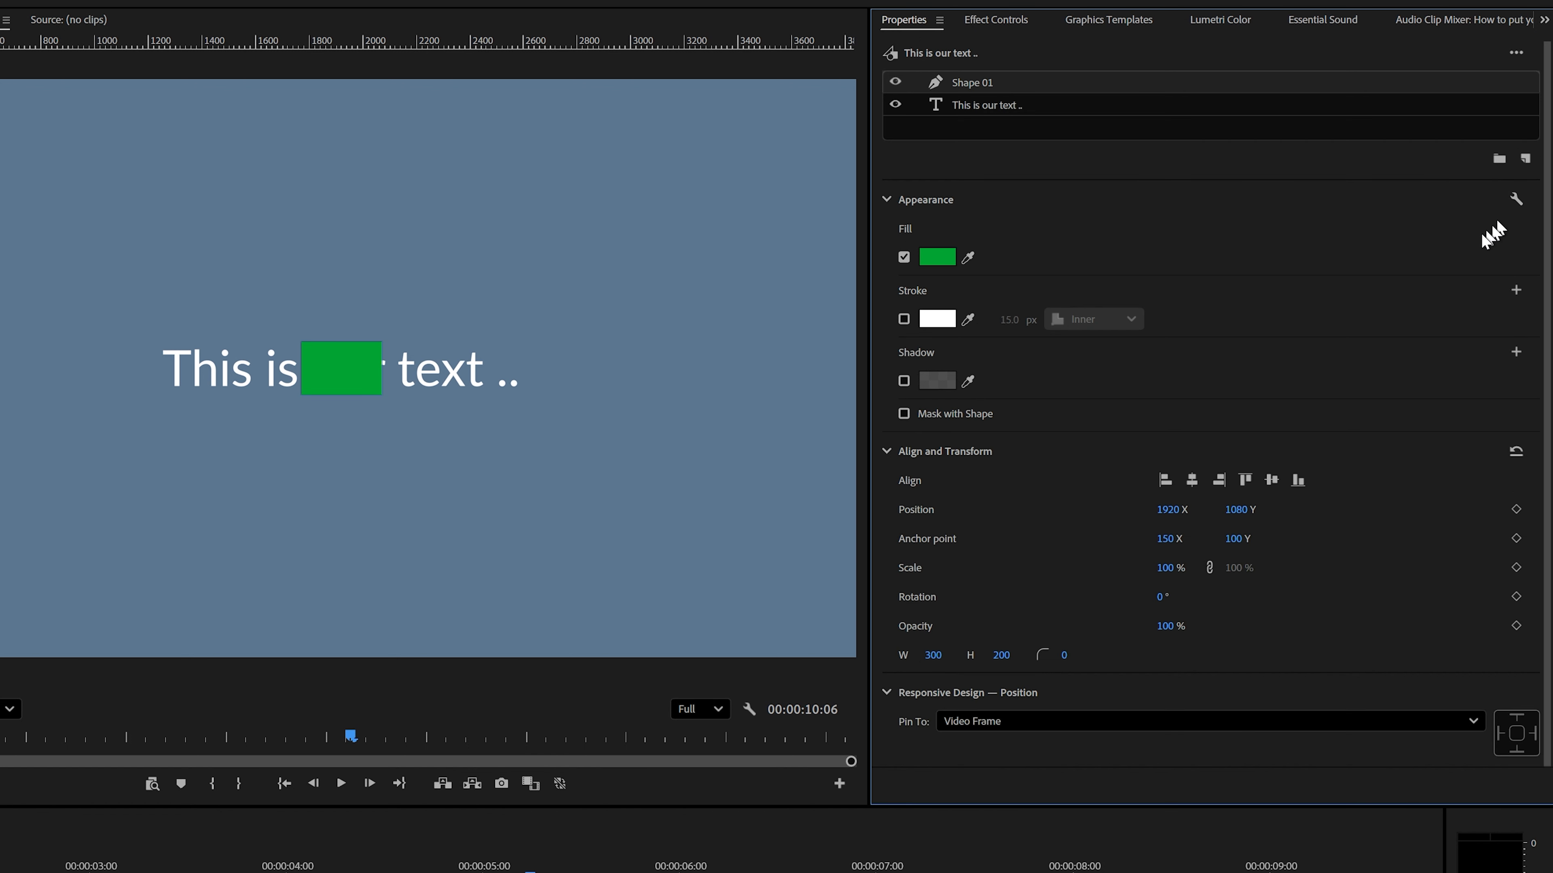
# Rename the rectangle layer to "Box" and place it beneath the text layer.
pyautogui.doubleClick(959, 83)
pyautogui.write('Box')
pyautogui.moveTo(937, 86); pyautogui.dragTo(946, 128)
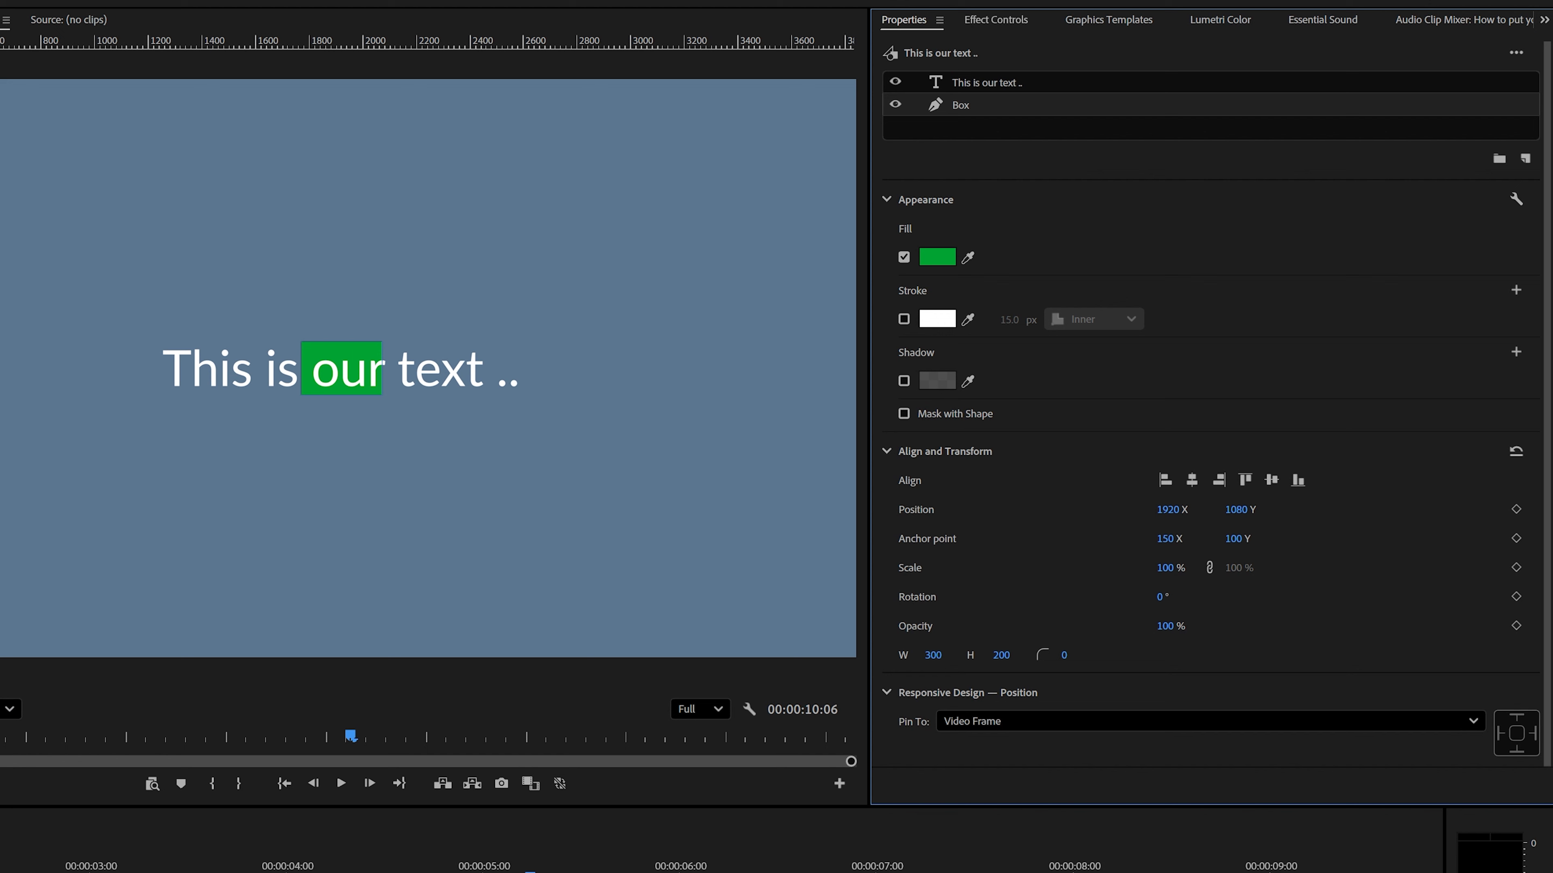
# Resize the Box to about 1431 by 231 so it surrounds the text, and position it evenly around the words.
pyautogui.click(323, 373)
pyautogui.moveTo(326, 360); pyautogui.dragTo(529, 398)
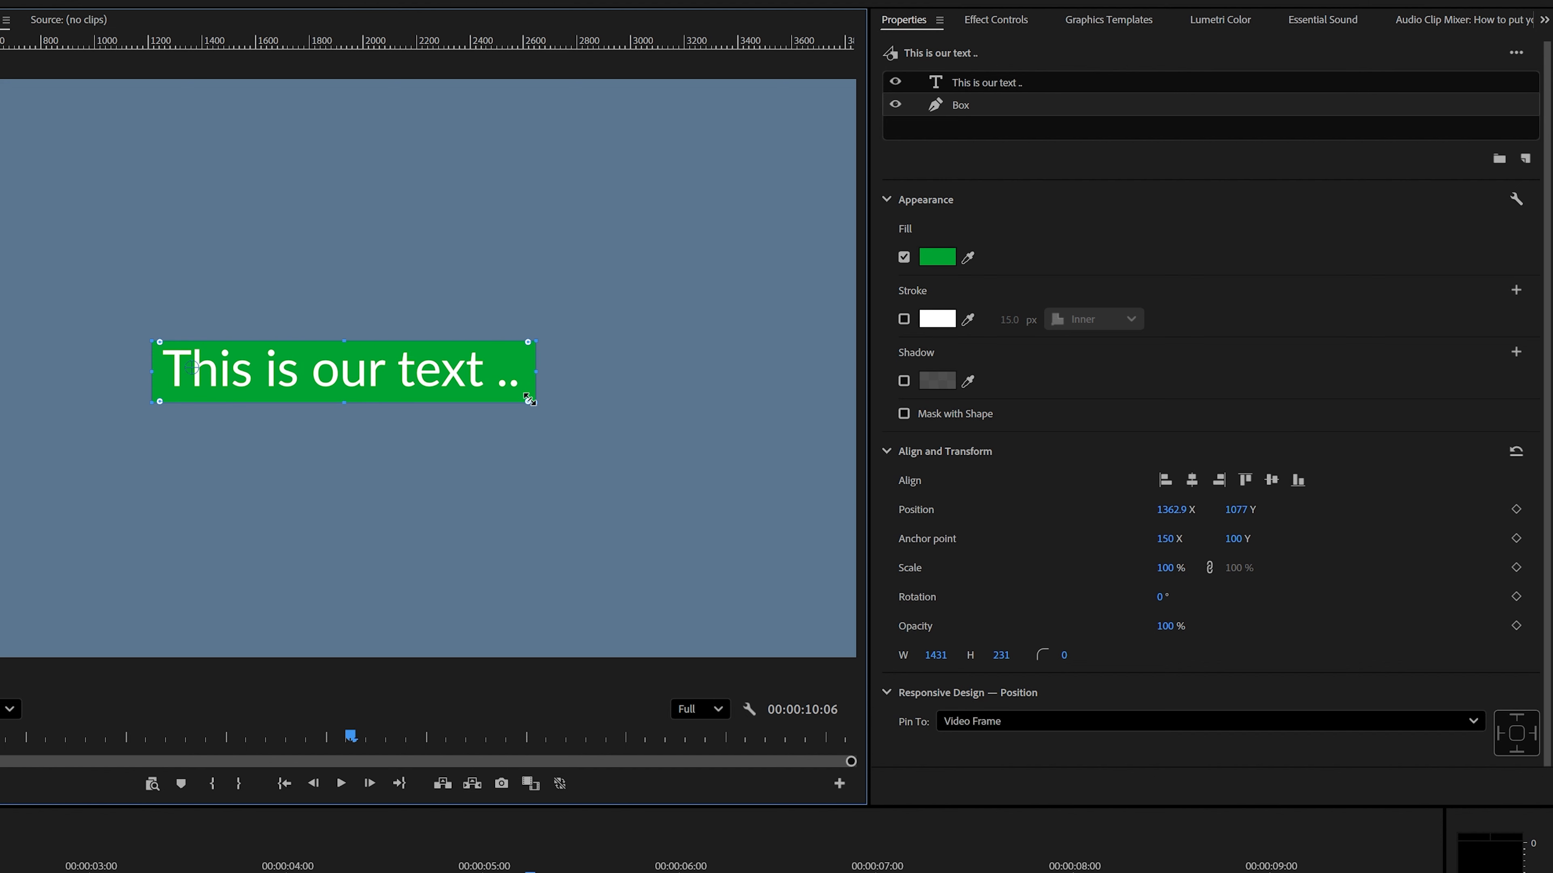
pyautogui.moveTo(375, 378); pyautogui.dragTo(373, 376)
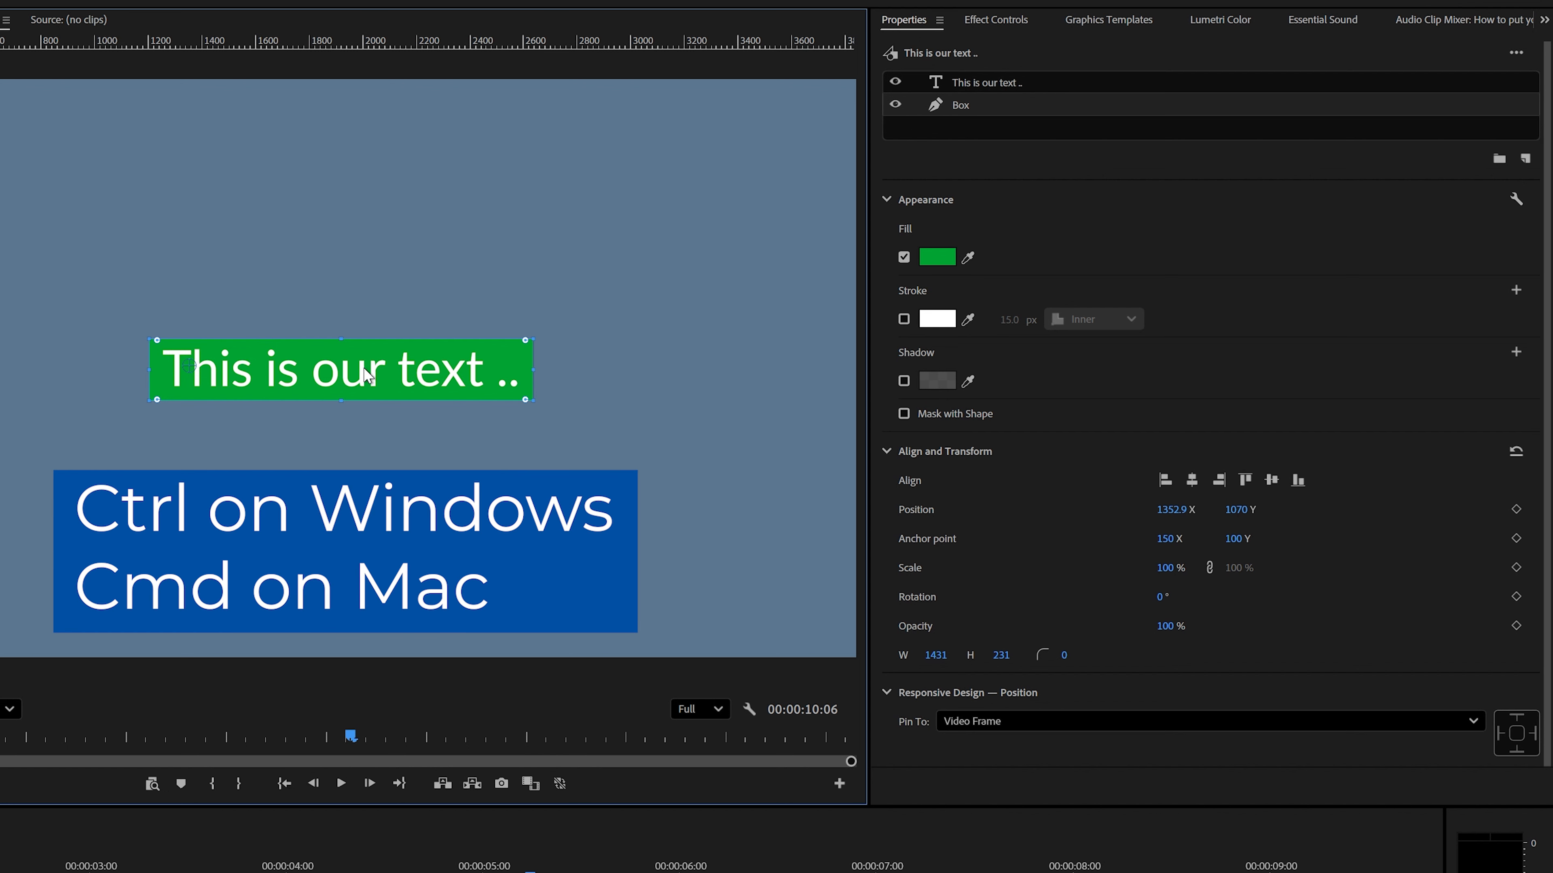
# Set the Box's fill colour to a medium blue and deselect the shape.
pyautogui.click(931, 263)
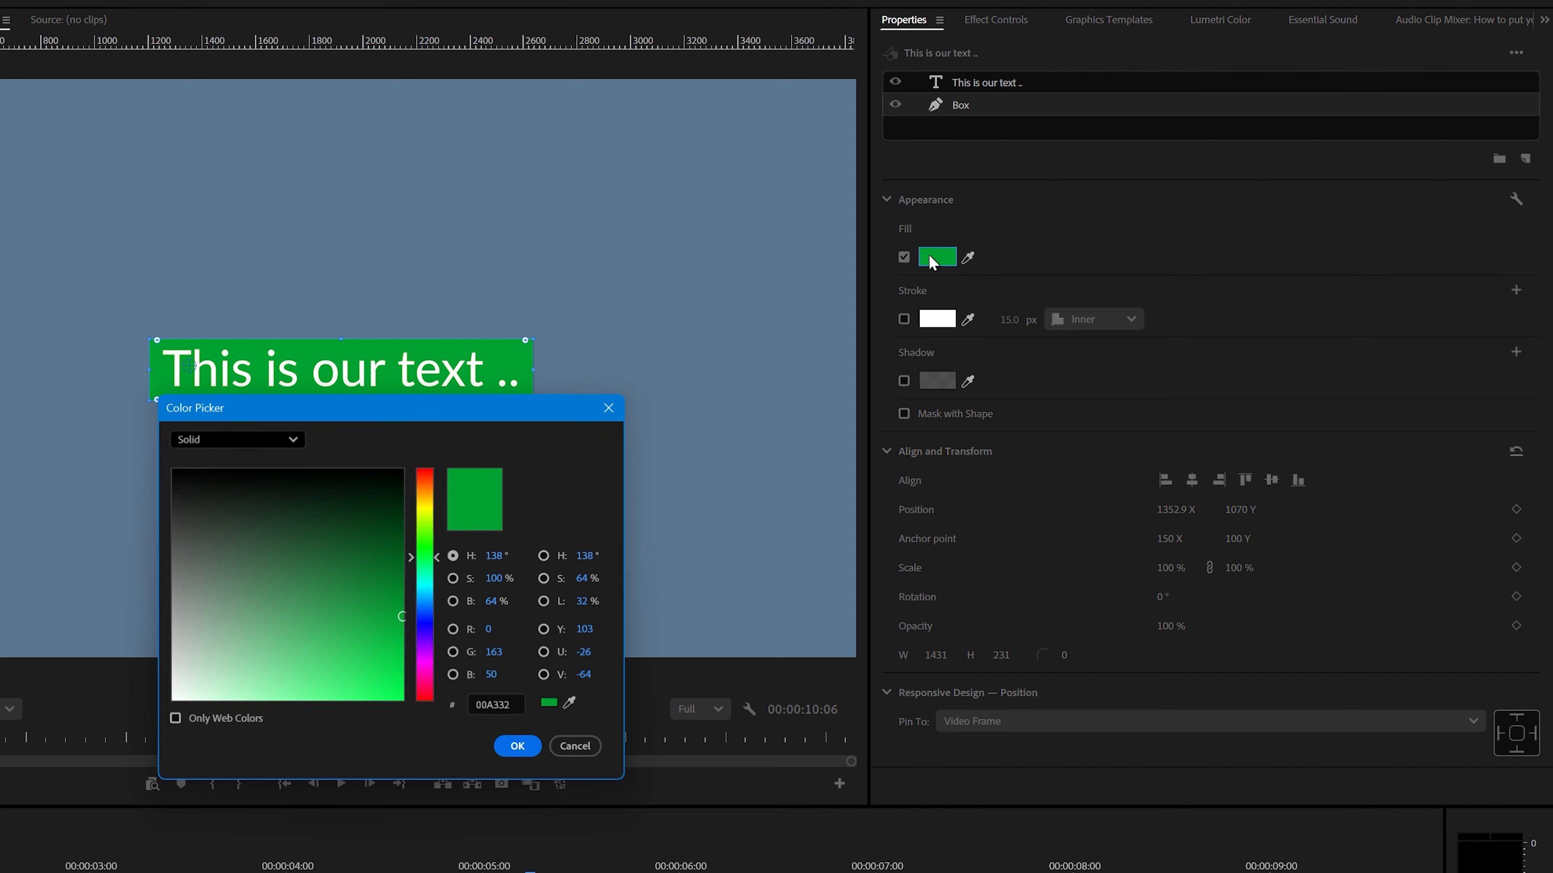
pyautogui.click(432, 595)
pyautogui.click(510, 754)
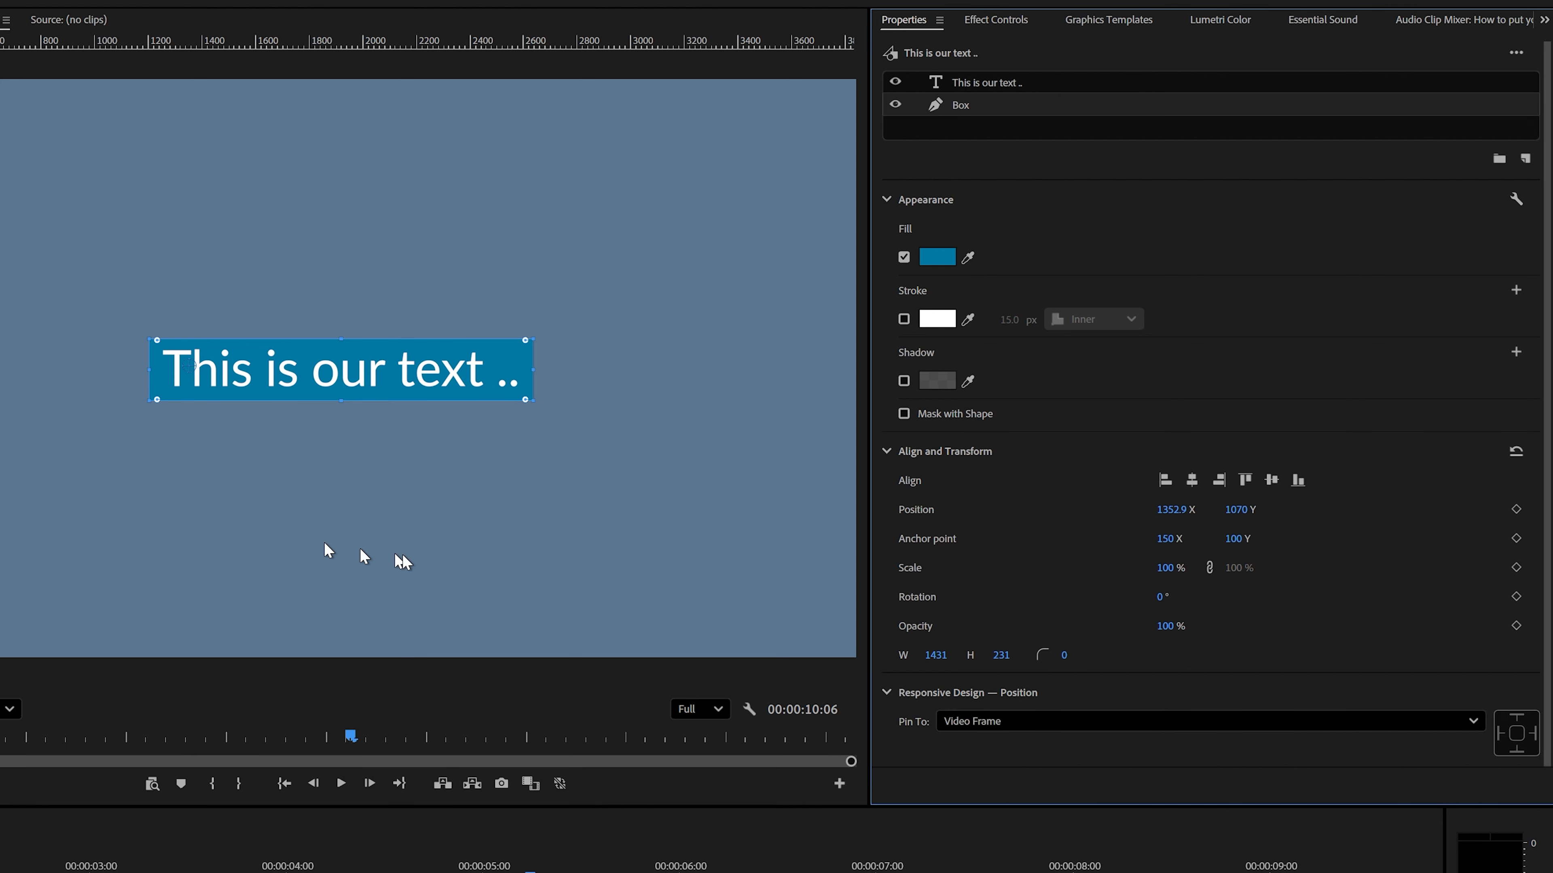
pyautogui.click(404, 554)
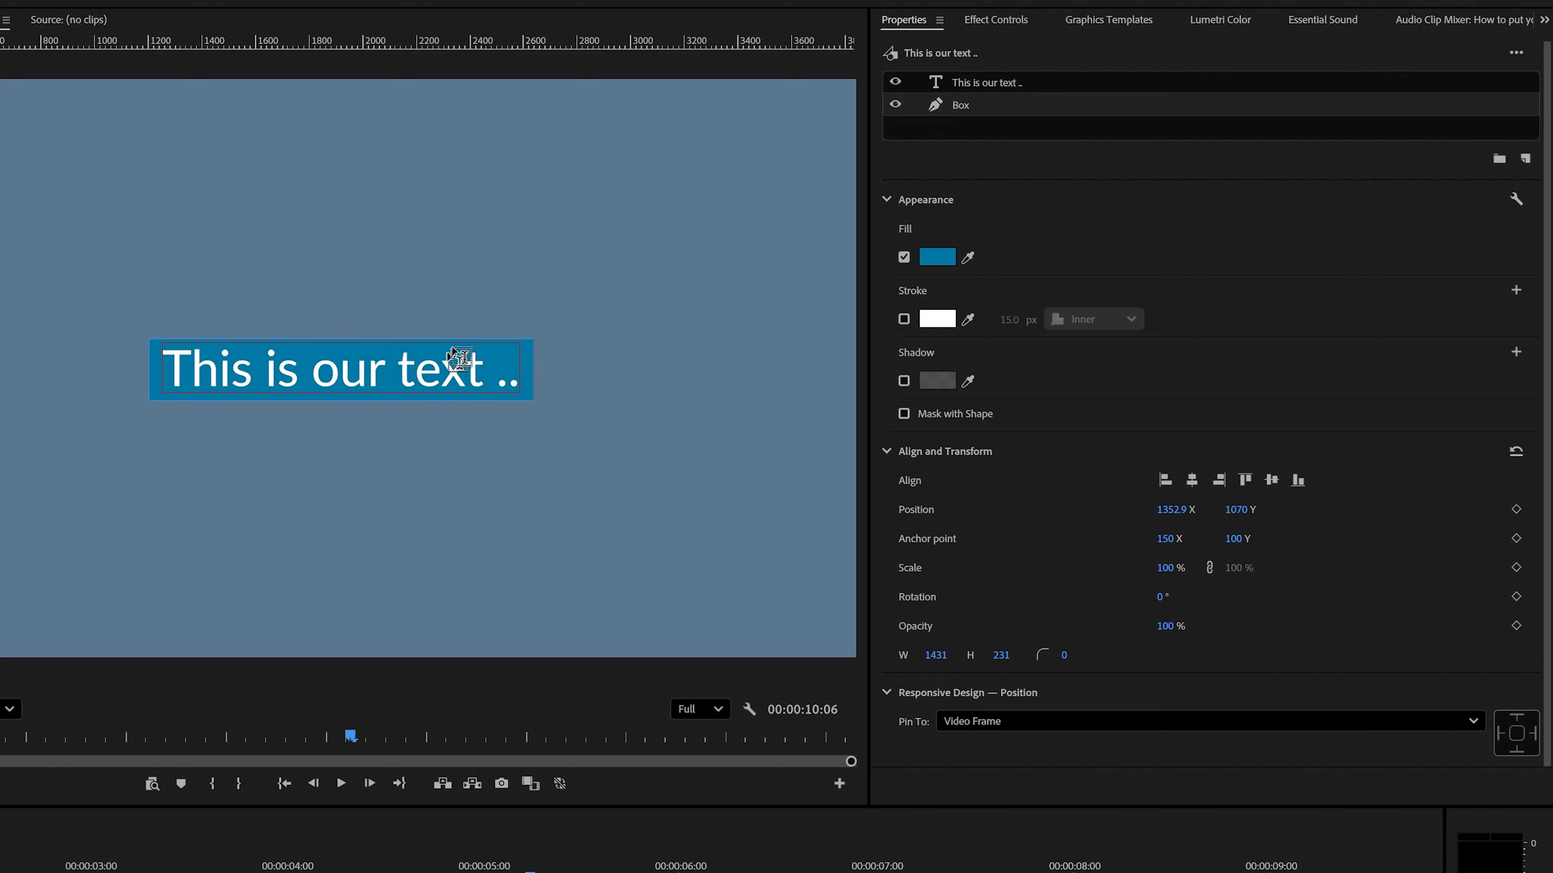
# Test the box against longer wording by appending "laskdfj" to the text, and remove the added characters.
pyautogui.doubleClick(486, 367)
pyautogui.press('End')
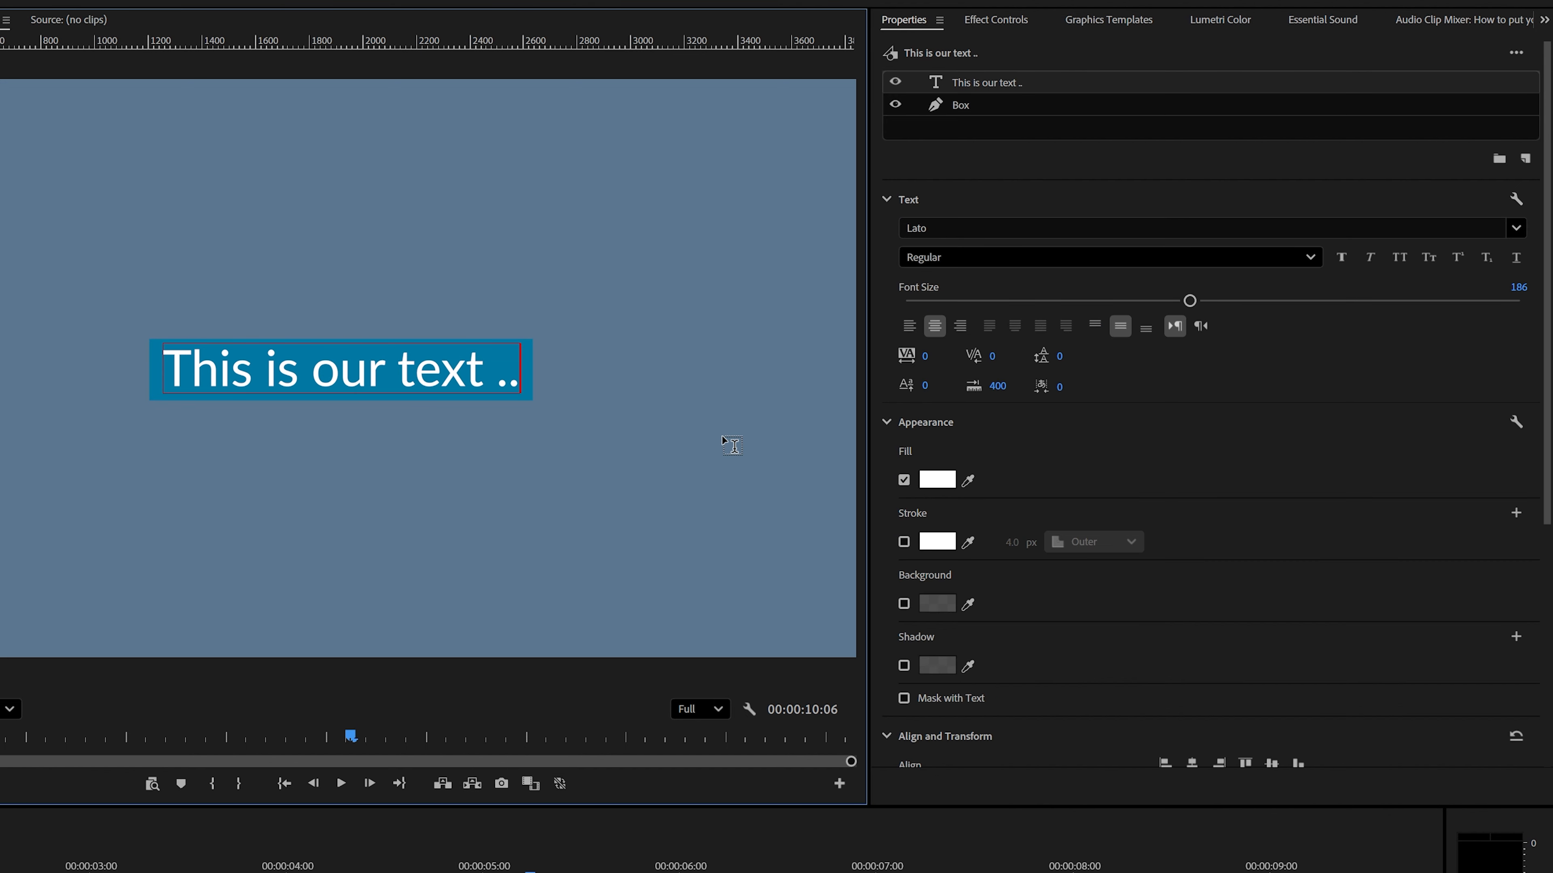
pyautogui.write('laskdfj')
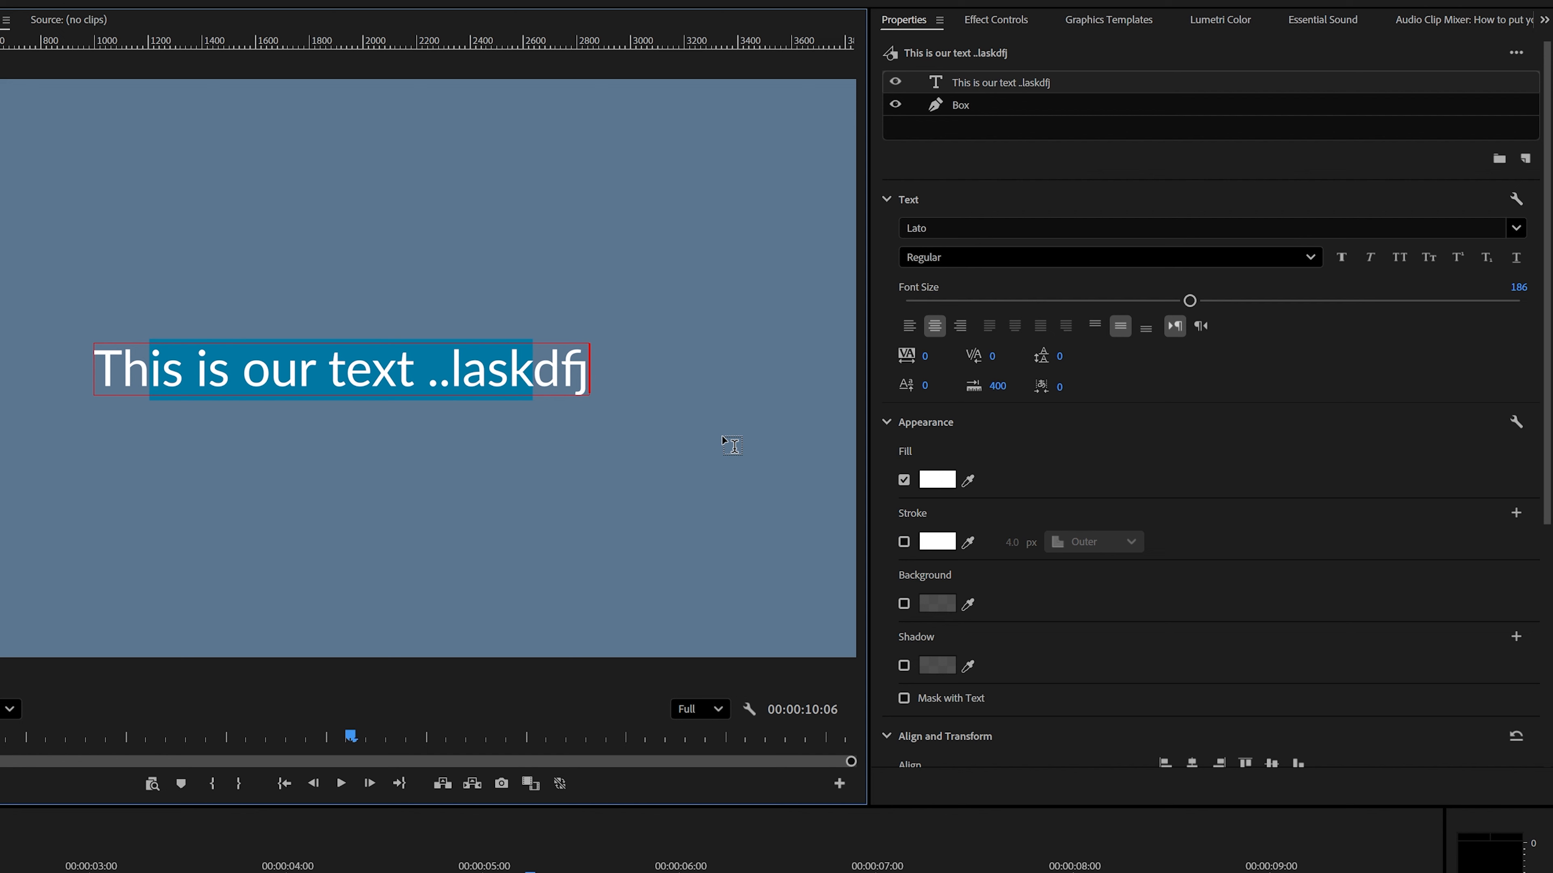
pyautogui.hotkey('ctrl', 'BackSpace')
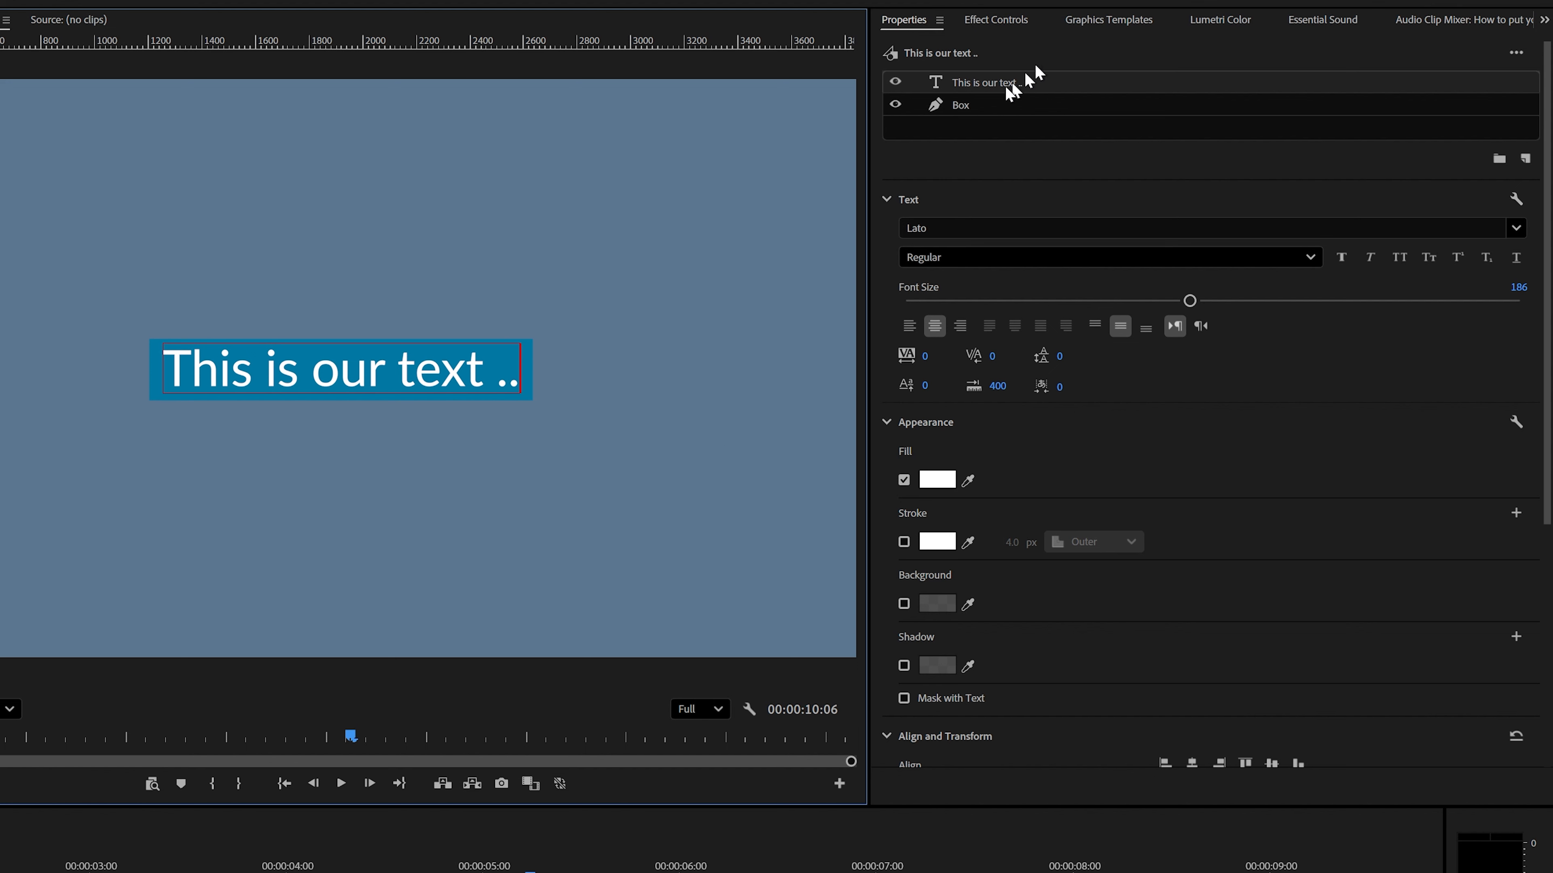
# Select the Box layer in the text graphic.
pyautogui.click(961, 112)
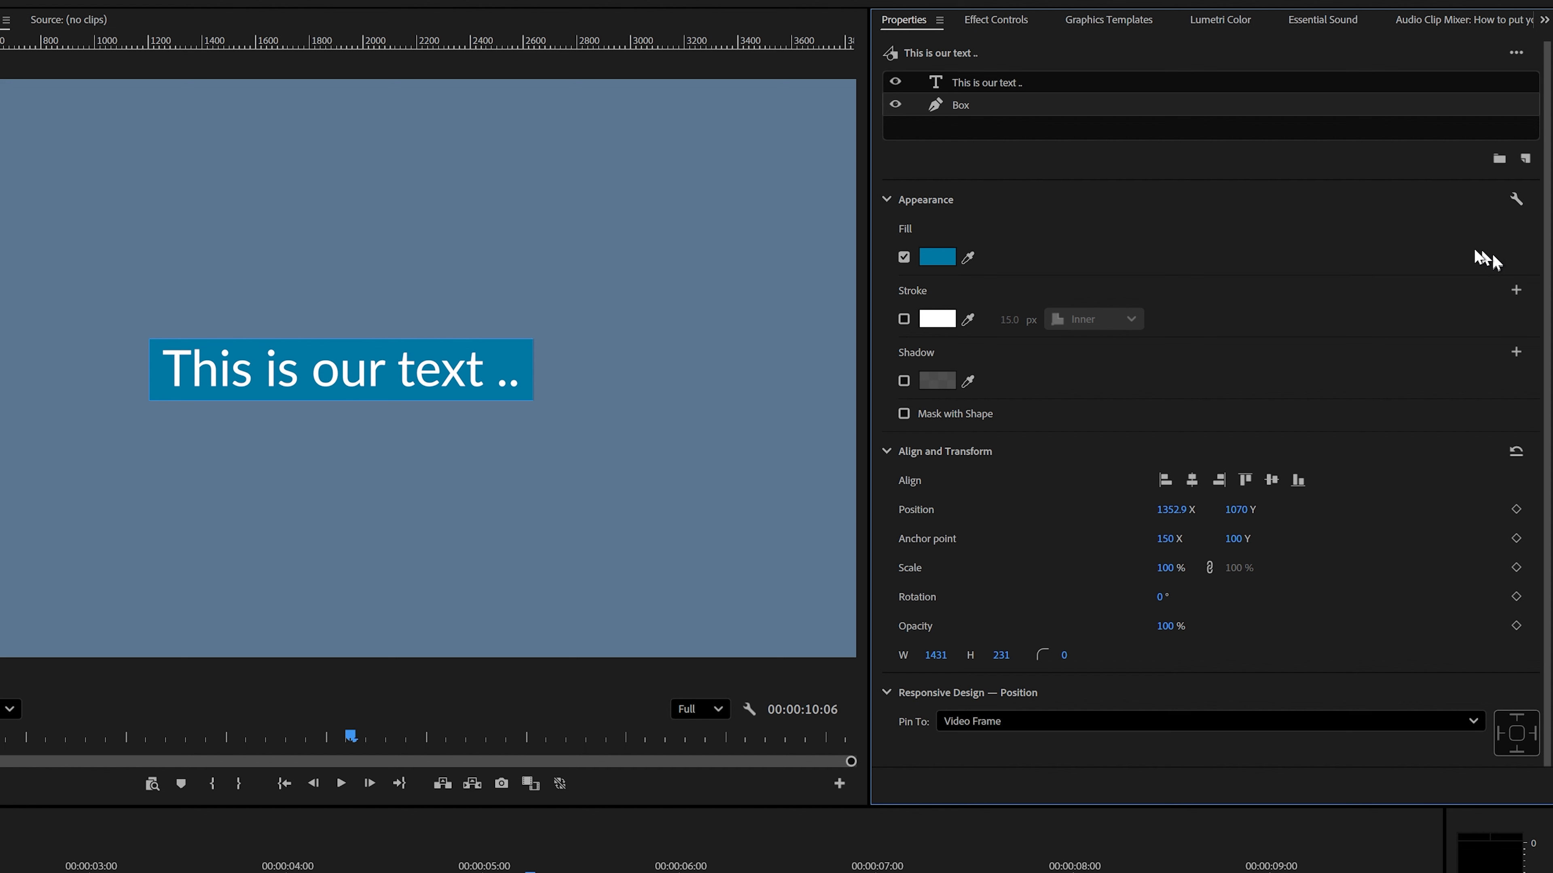